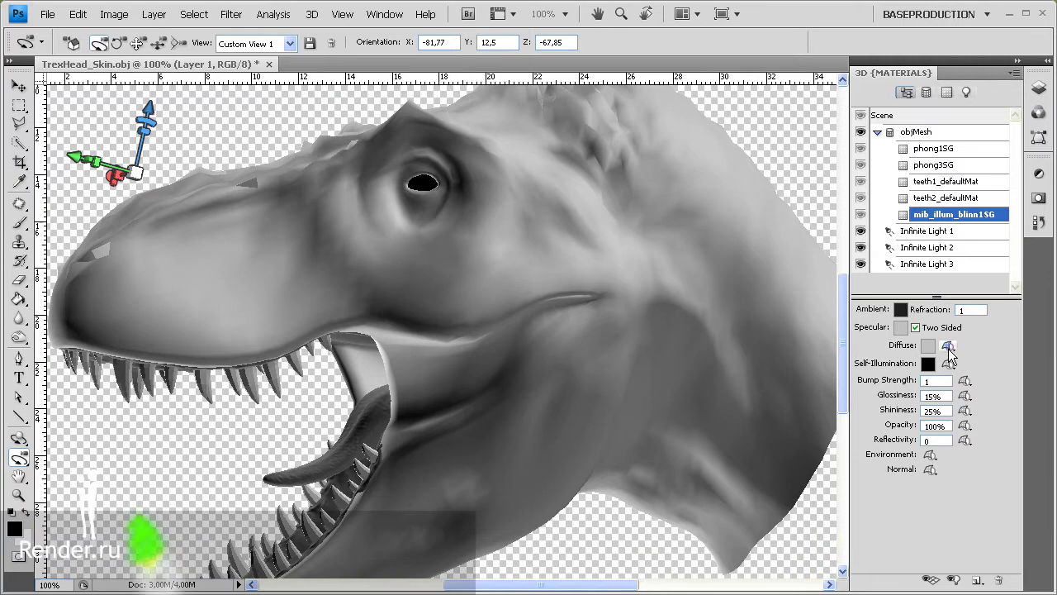
Step: Add a new Diffuse texture of 2048×2048 pixels, 72 ppi, RGB Color, White background
click(949, 347)
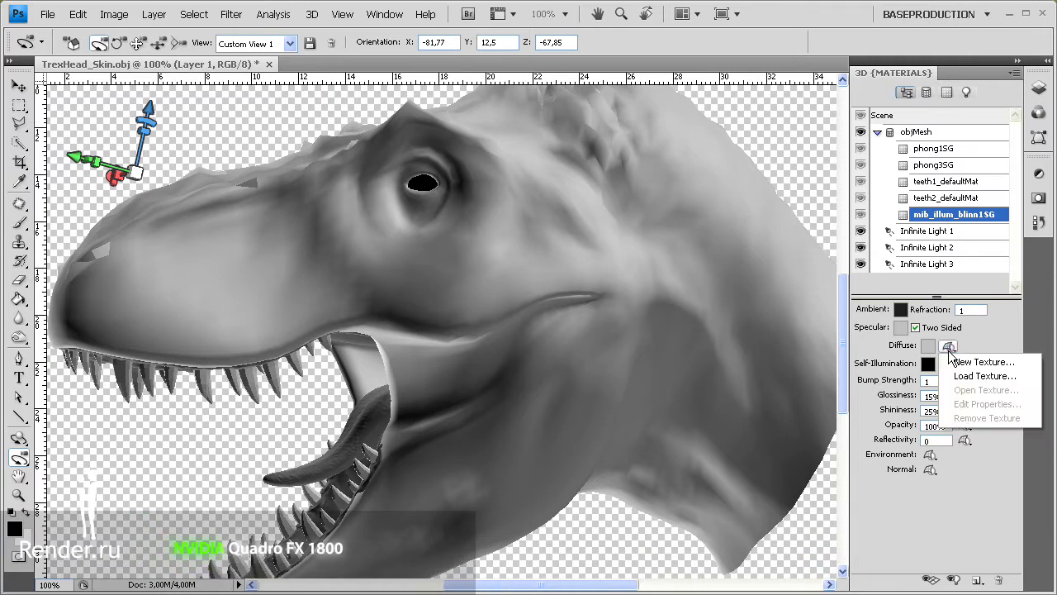
click(955, 369)
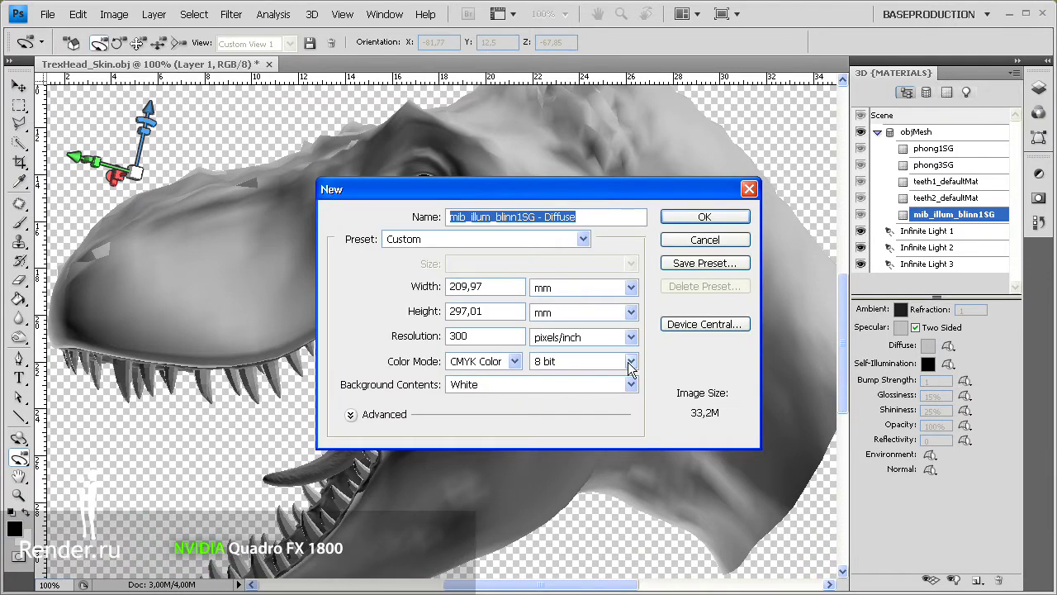
click(547, 289)
click(555, 300)
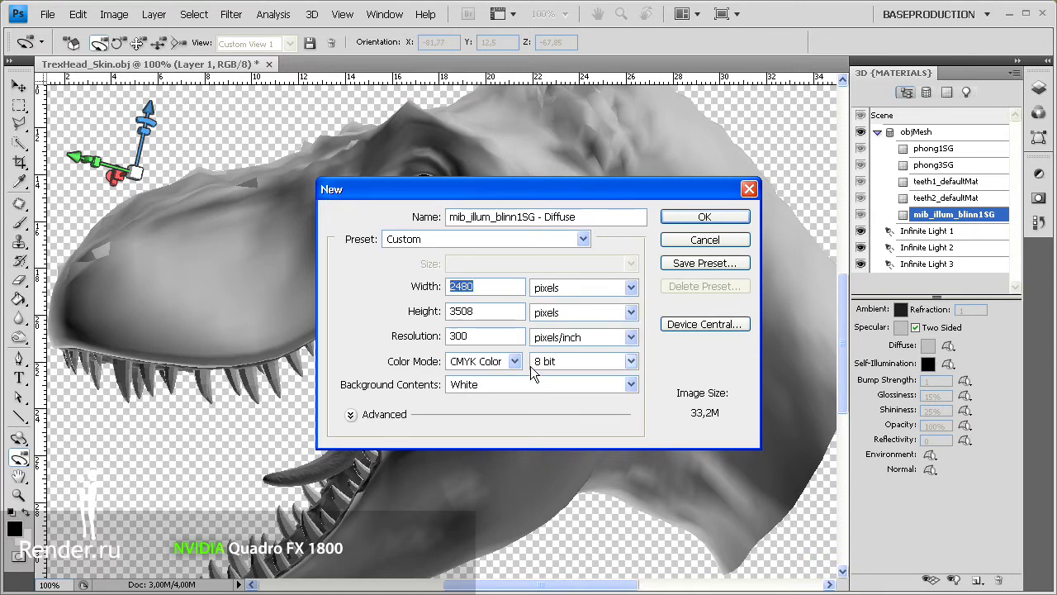
key(Tab)
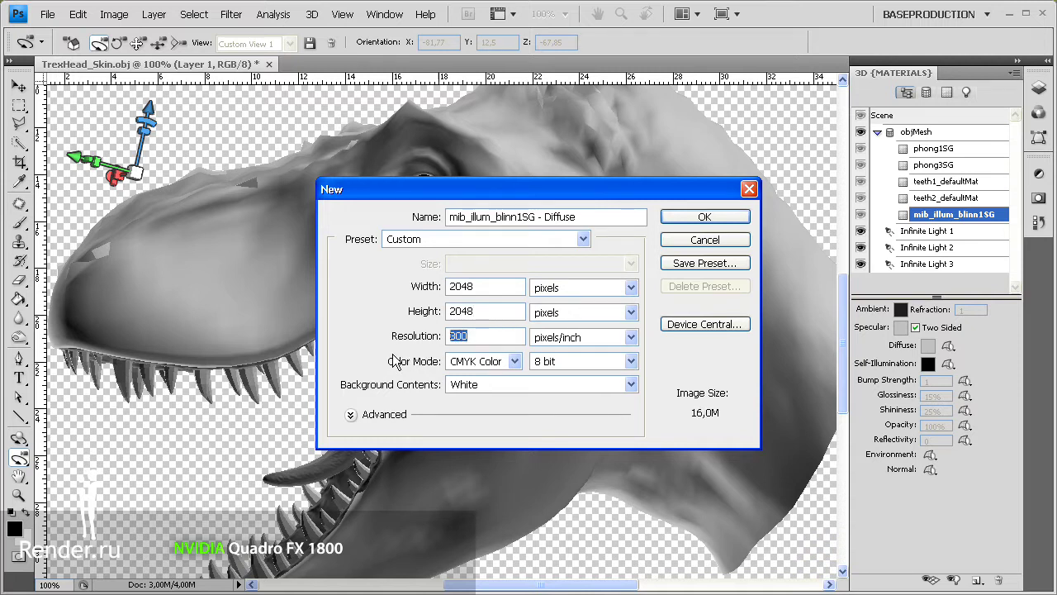
text(2)
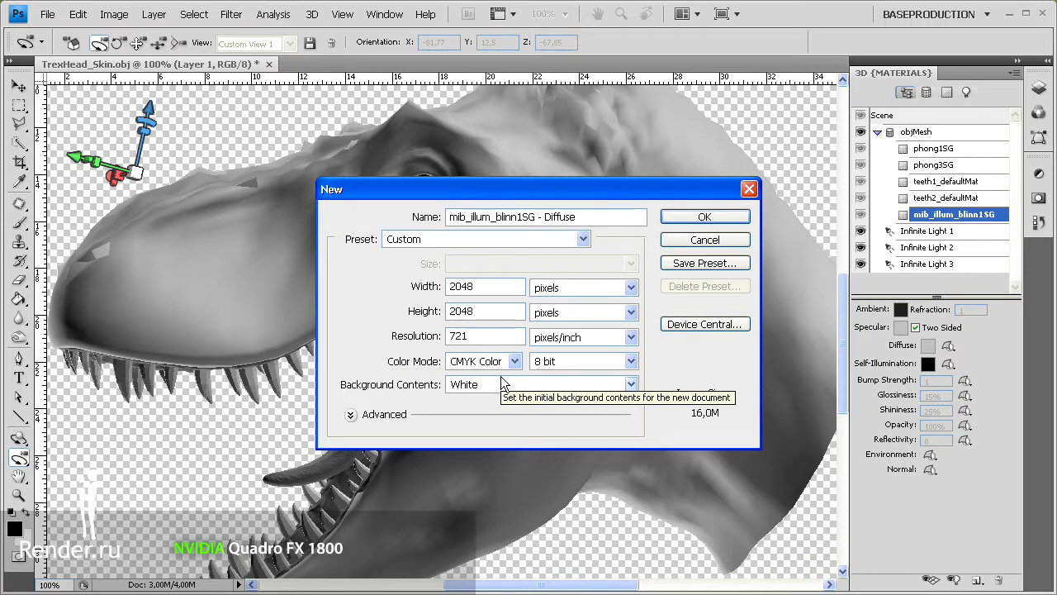
click(495, 360)
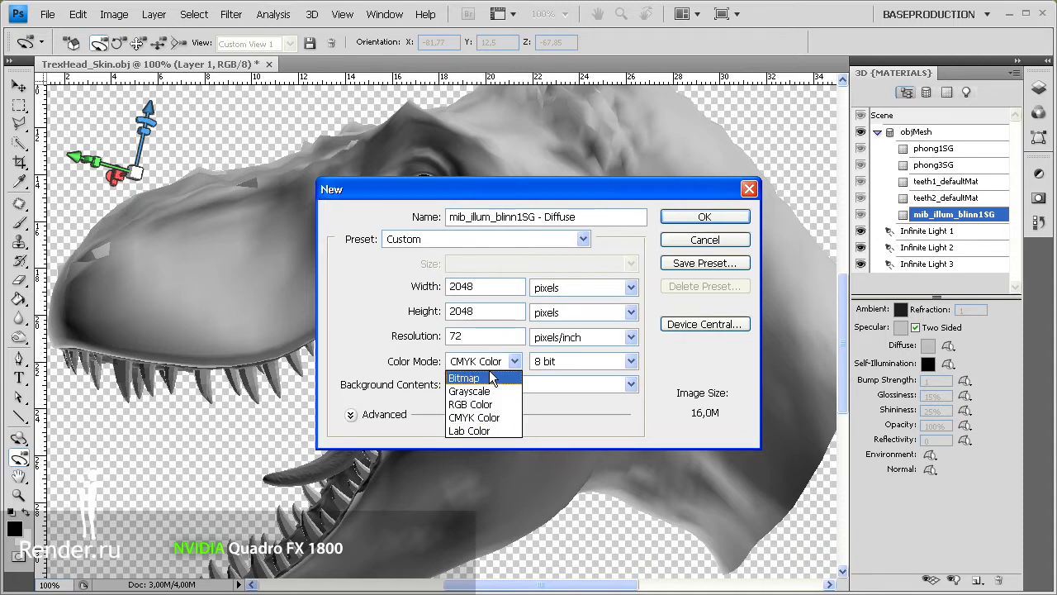
click(487, 404)
click(526, 385)
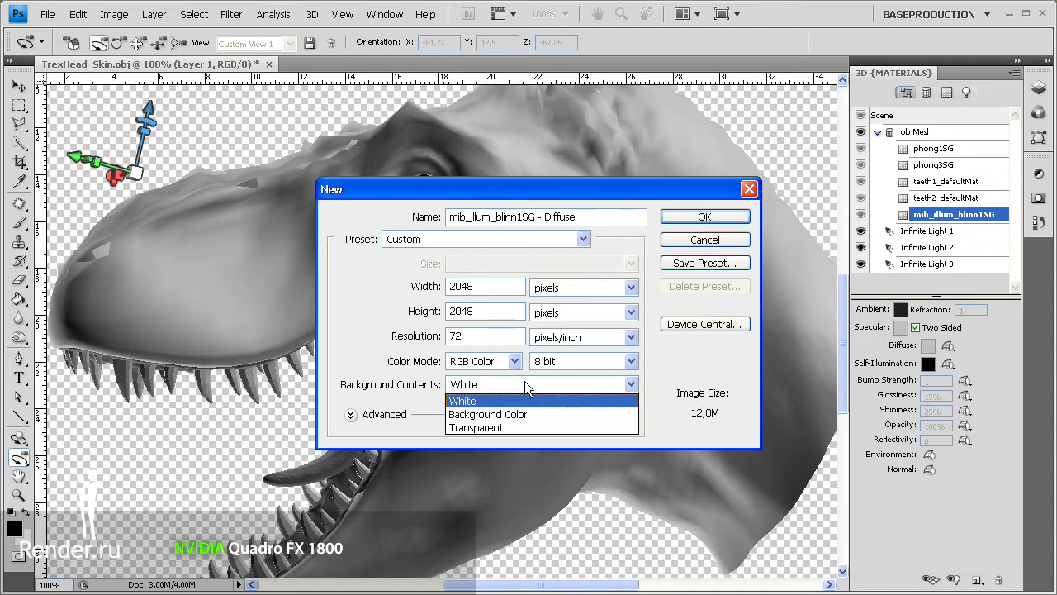
click(524, 382)
click(712, 218)
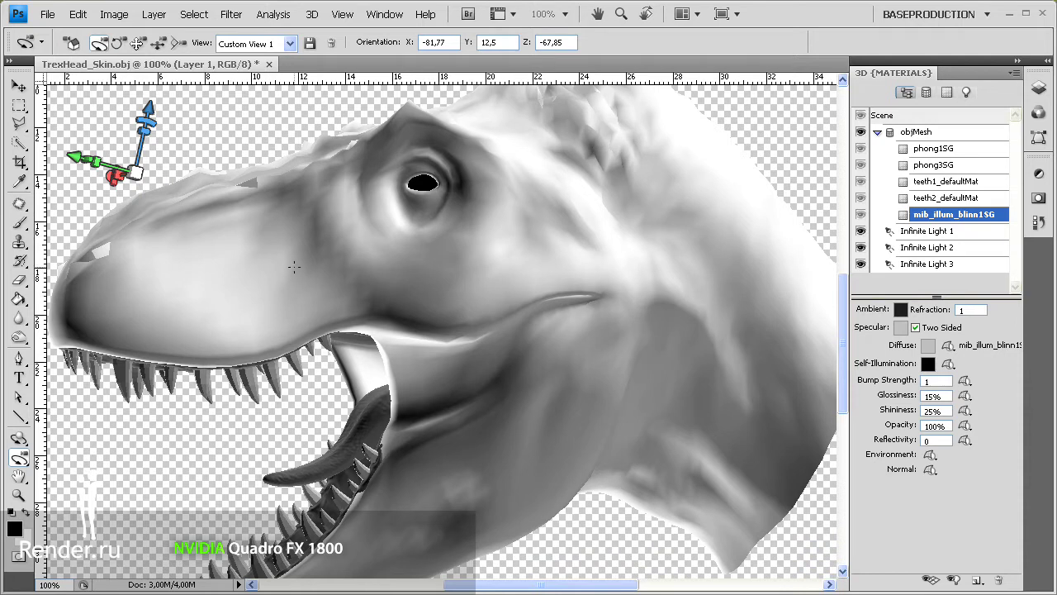
Step: Switch to the Brush tool and set the foreground colour to olive green #92961e
key(b)
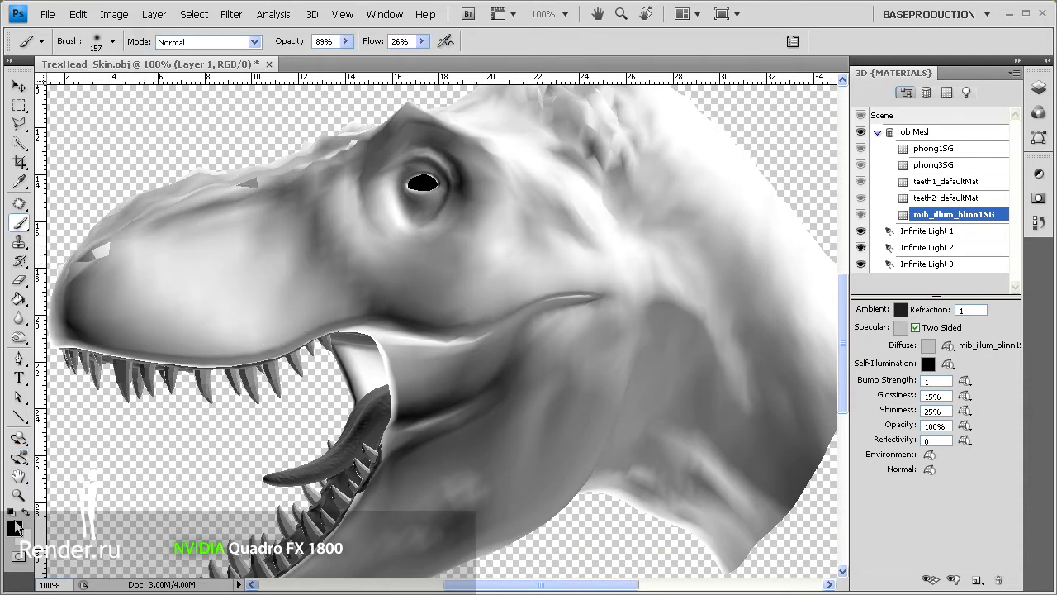
click(15, 527)
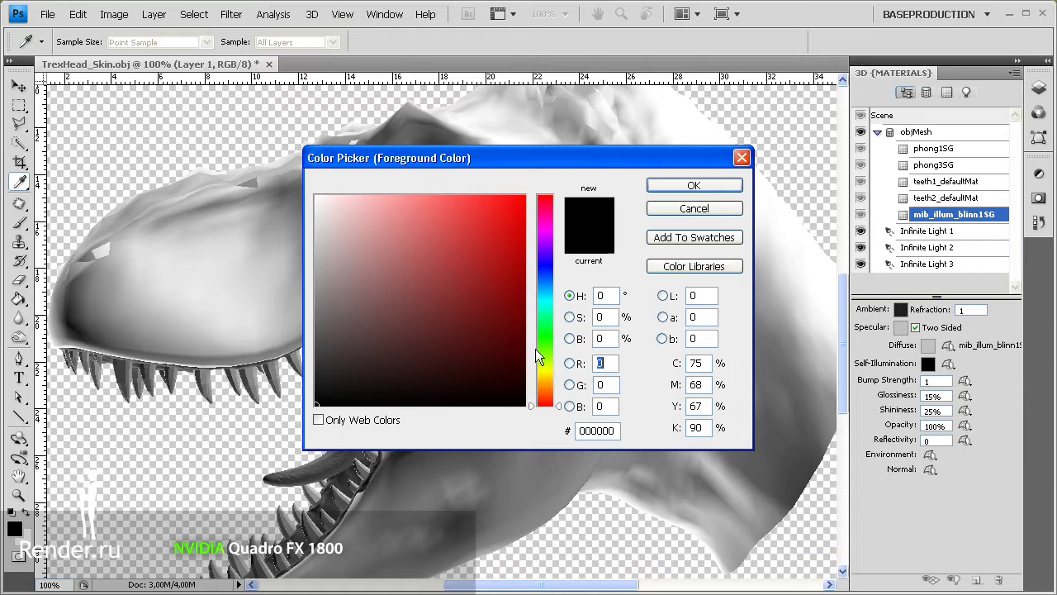
drag(552, 381, 551, 398)
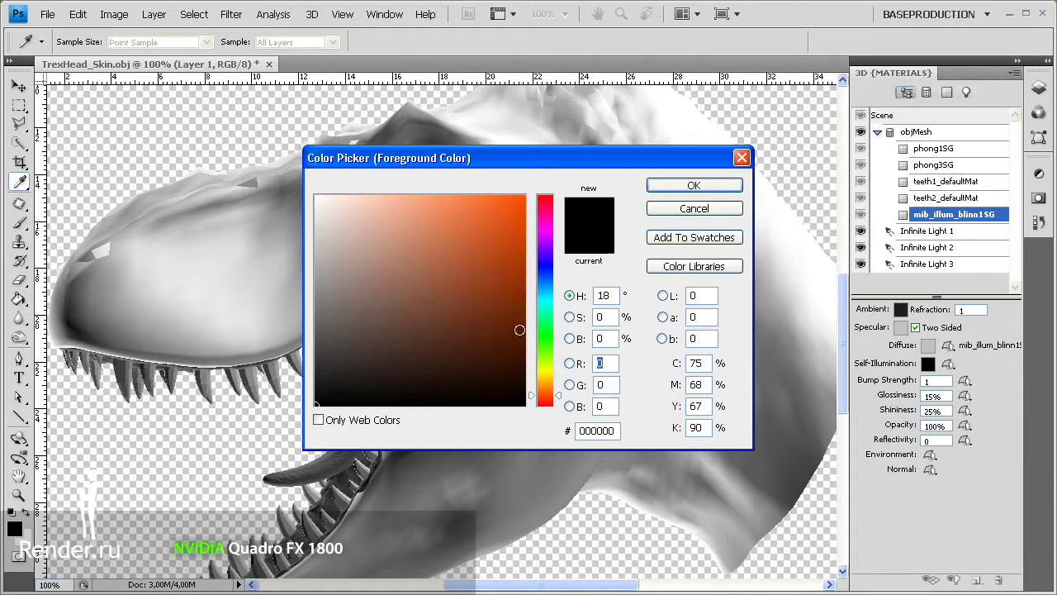
click(506, 316)
drag(501, 321, 486, 286)
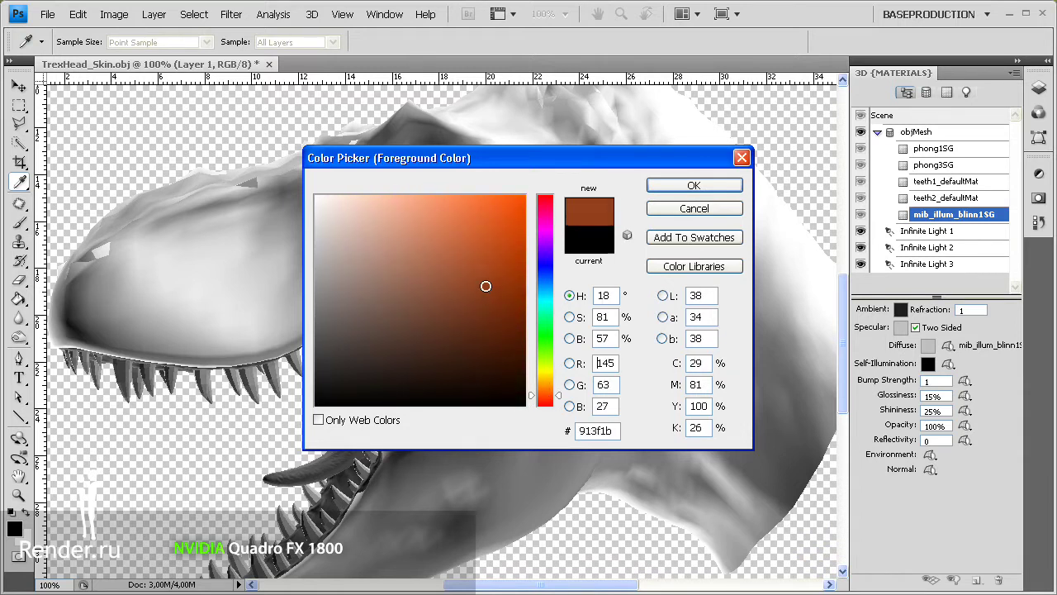
drag(560, 396, 558, 375)
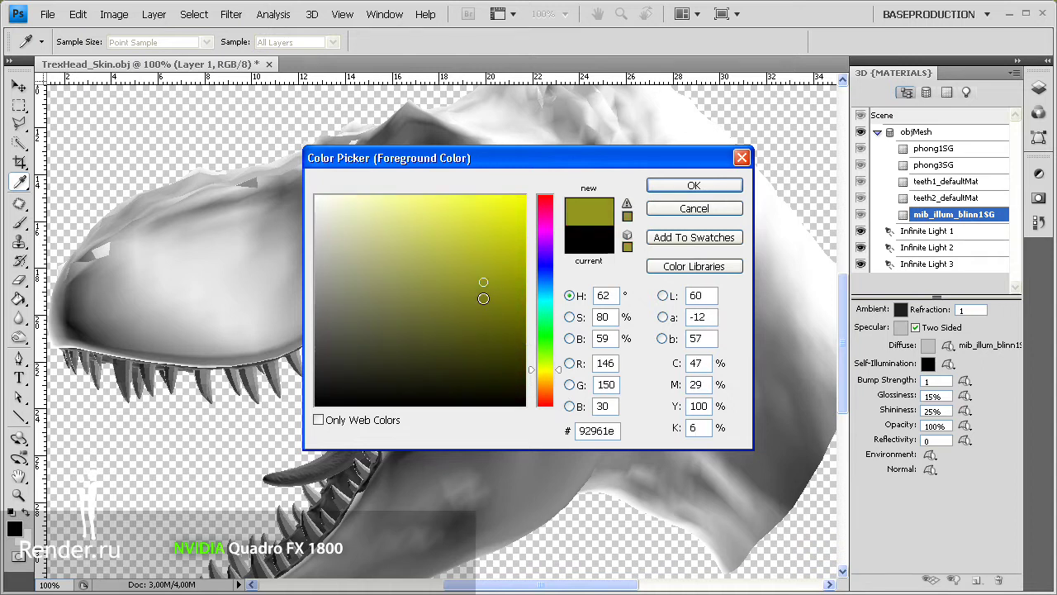
drag(483, 299, 507, 304)
click(685, 186)
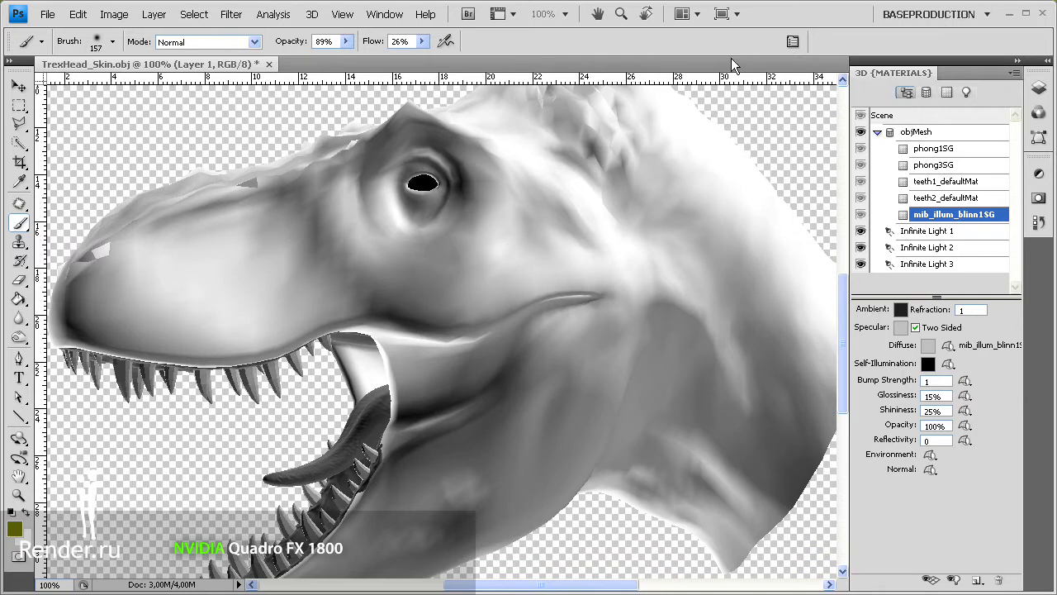
Step: Turn on Dual Brush with a scattered tip at 80 px diameter and 12% spacing
click(792, 43)
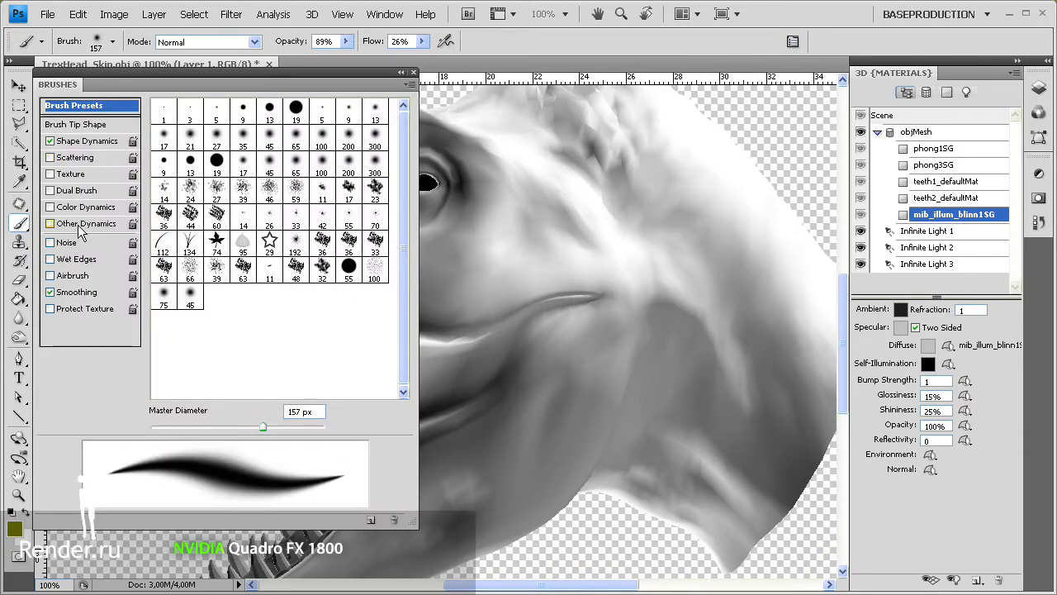
click(83, 191)
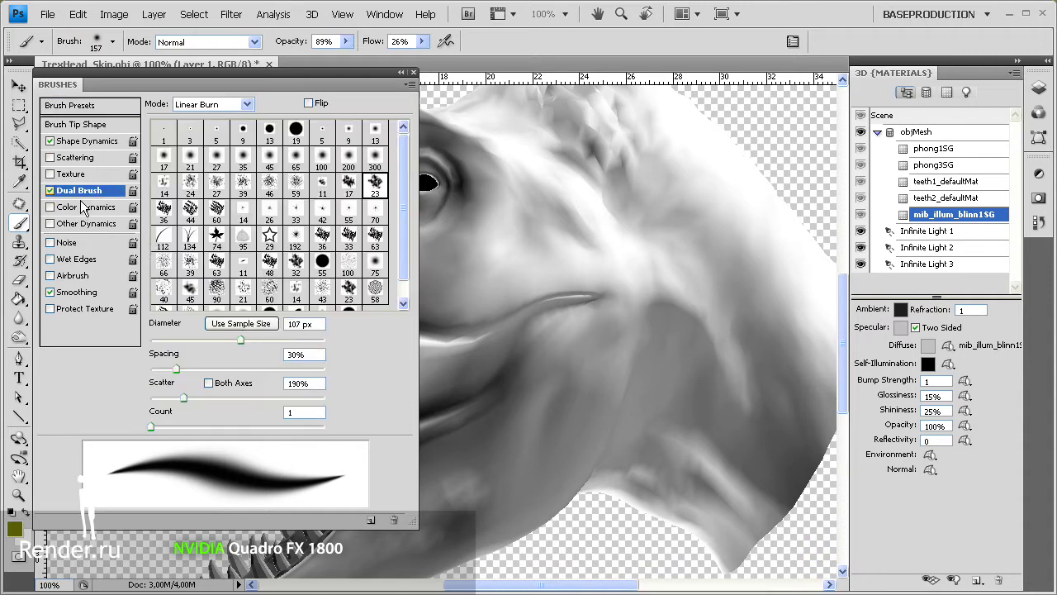
click(217, 183)
drag(174, 339, 218, 341)
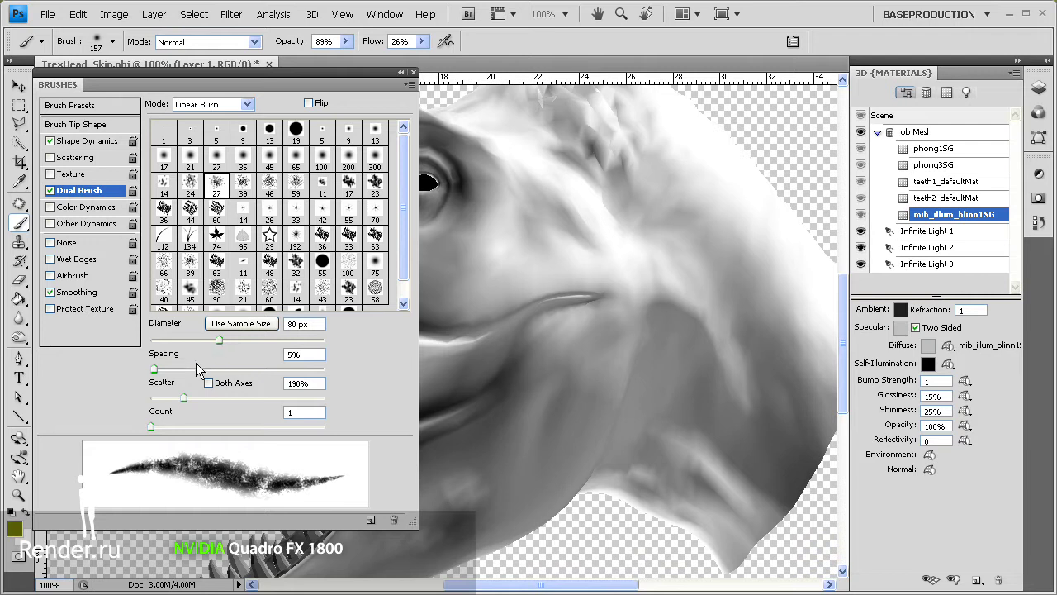
mouse_move(153, 368)
mouse_down()
mouse_move(193, 399)
mouse_move(157, 424)
mouse_up()
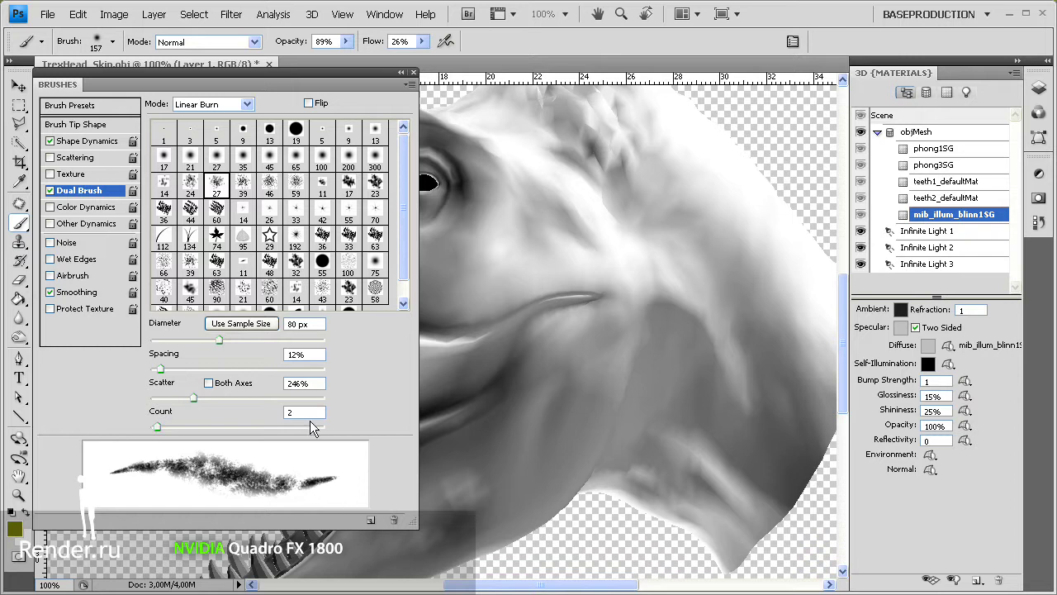
Step: Paint an olive smudge across the cheek and change the foreground colour to dark brown
click(414, 73)
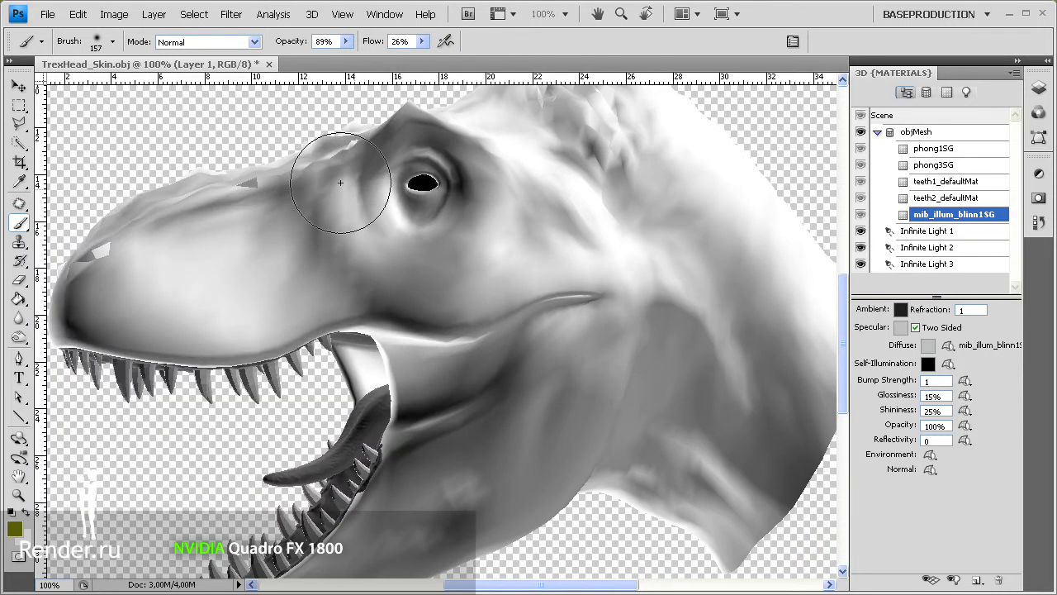
mouse_move(425, 307)
mouse_down()
mouse_move(538, 278)
mouse_move(543, 312)
mouse_up()
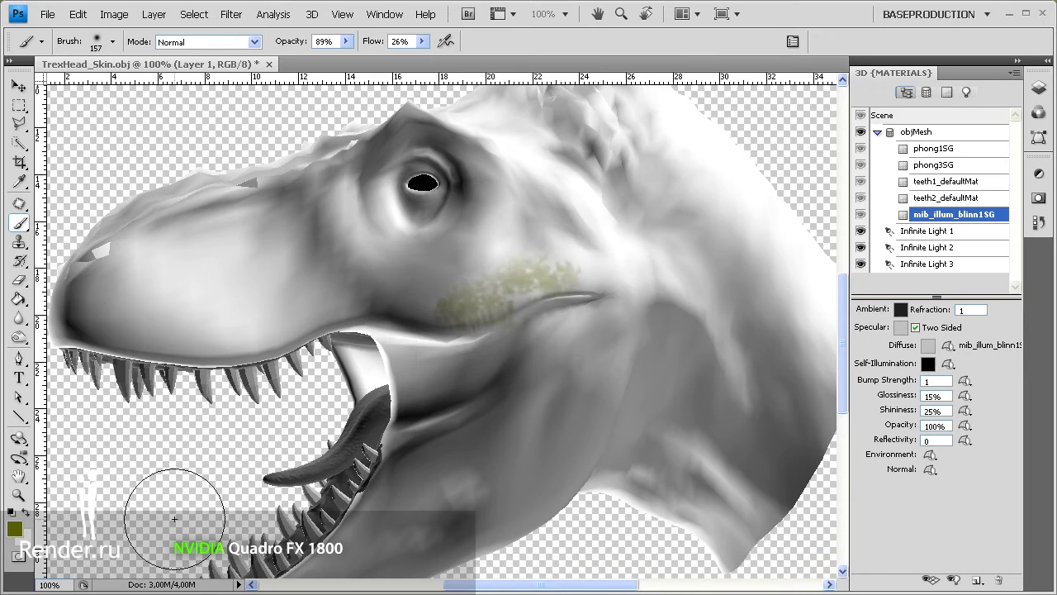
click(15, 529)
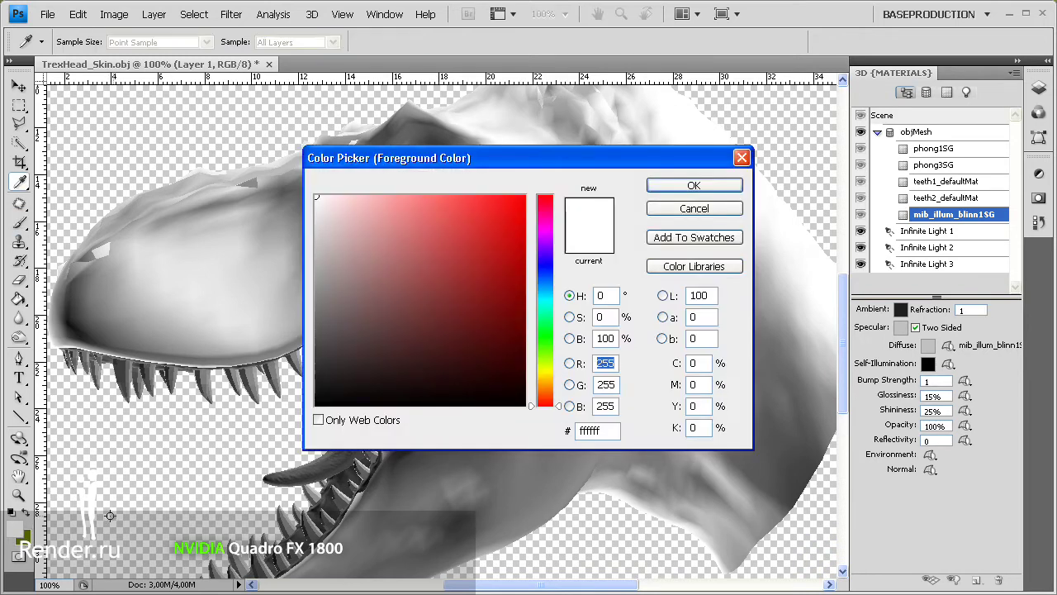
click(547, 359)
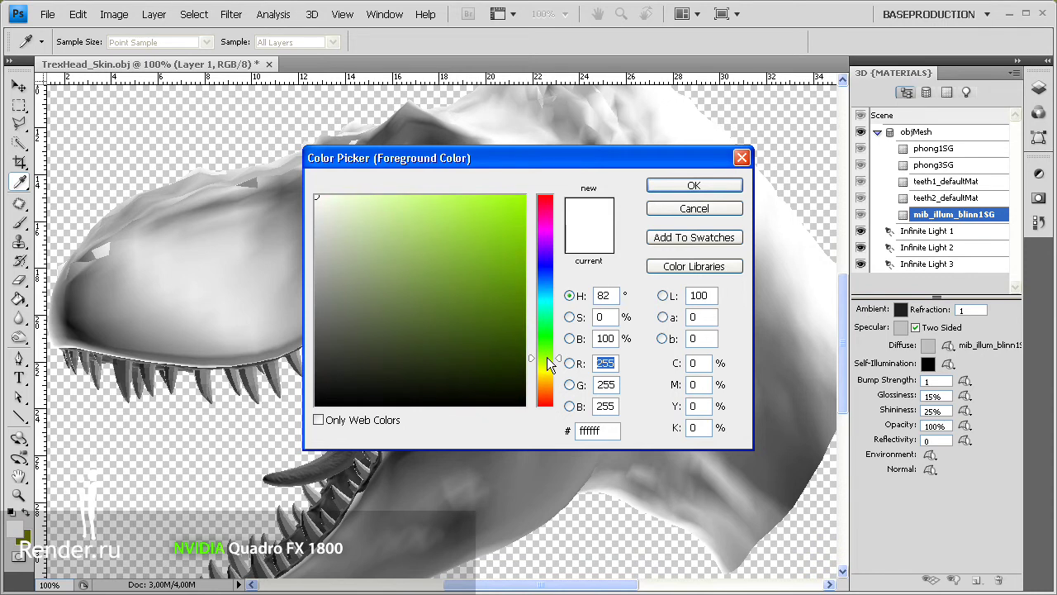
drag(551, 372, 552, 385)
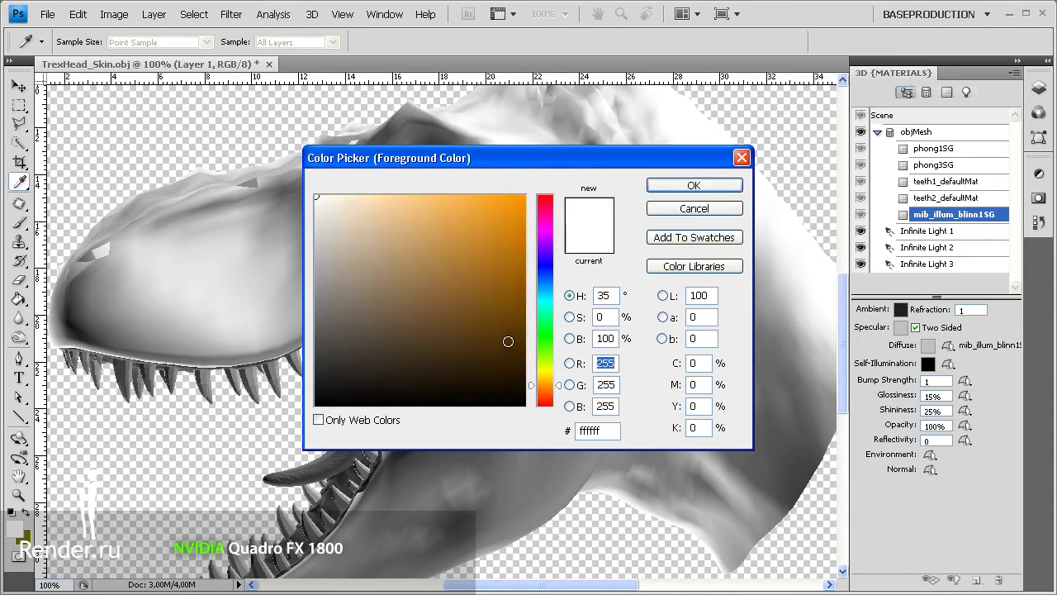
drag(505, 337, 513, 337)
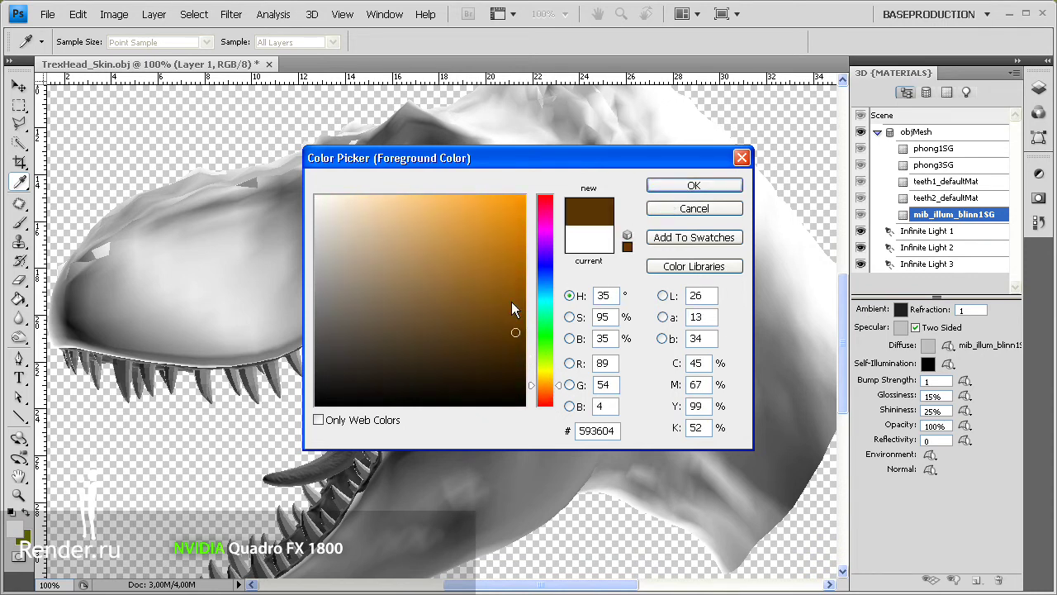
click(694, 185)
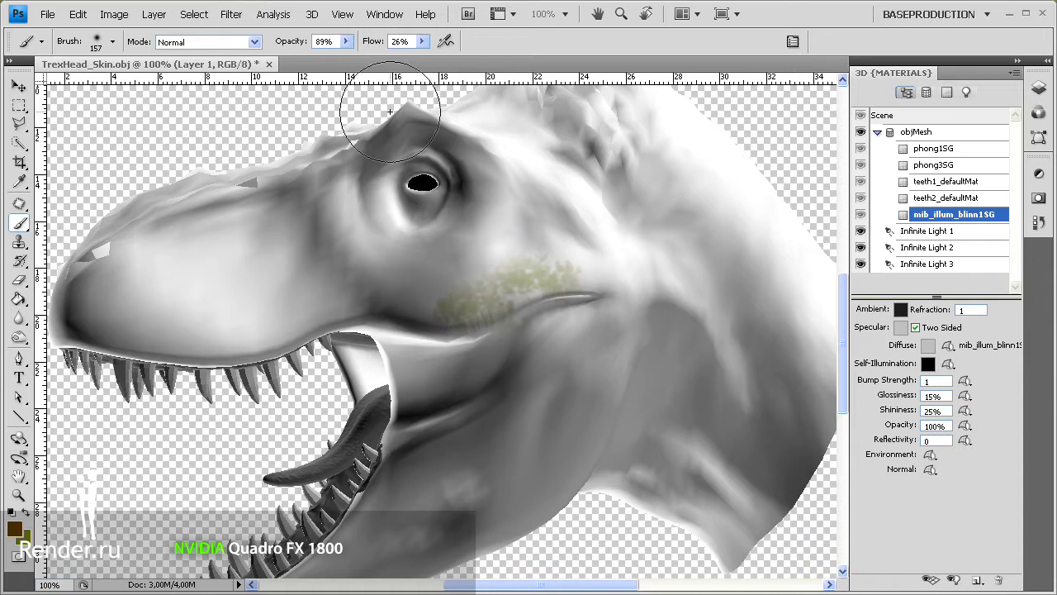
Step: At 100% brush opacity, paint brown over the cheek above and below the mouth line
click(346, 42)
key(Return)
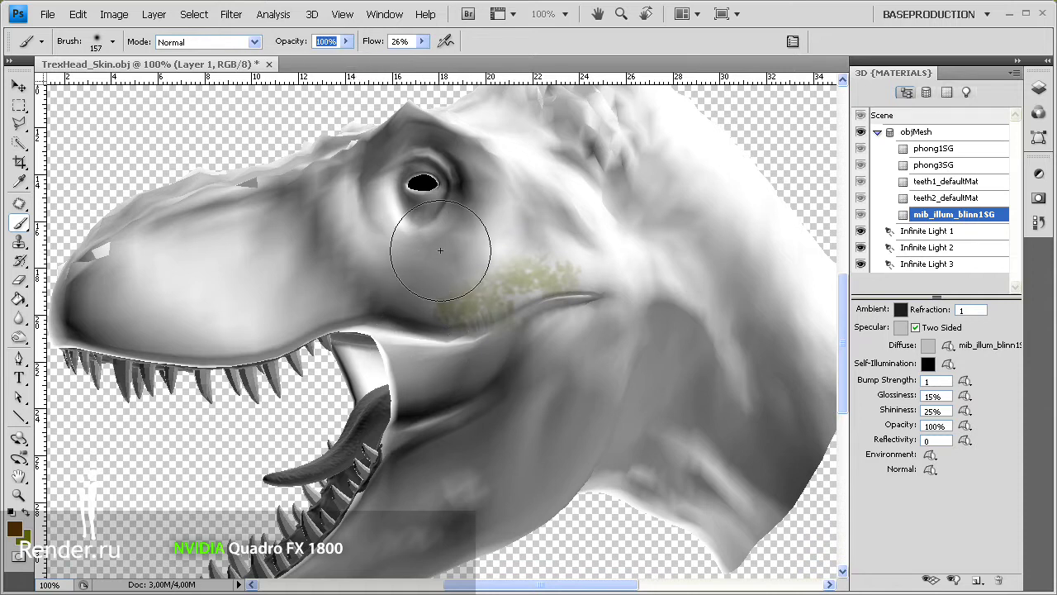
drag(487, 306, 567, 272)
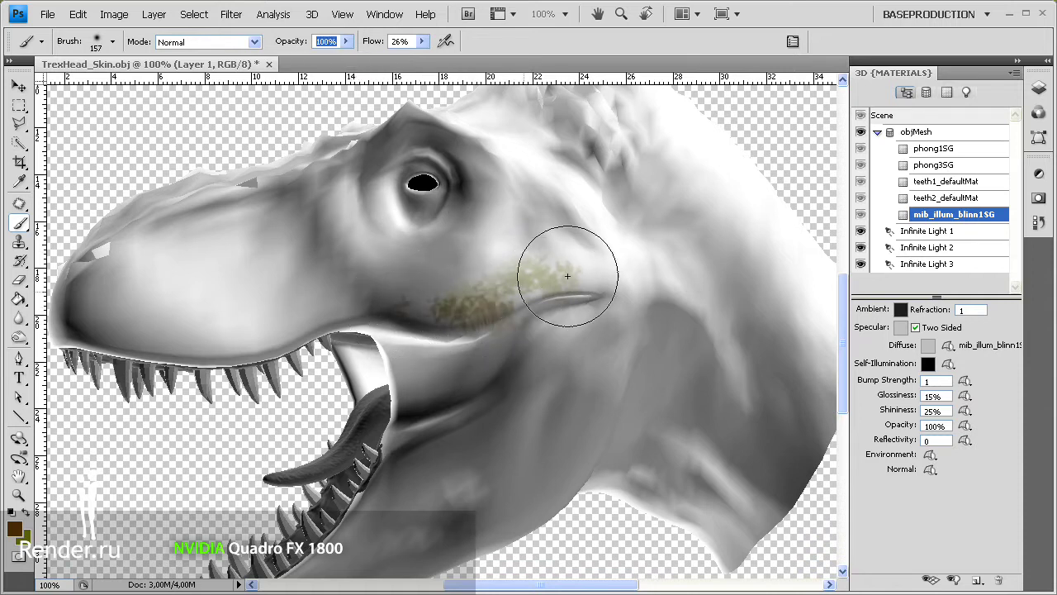
mouse_move(456, 362)
mouse_down()
mouse_move(602, 279)
mouse_move(389, 278)
mouse_move(472, 287)
mouse_move(566, 237)
mouse_move(379, 293)
mouse_up()
Step: Paint brown strokes across the snout, toward the eye, and over the cheek behind the mouth
mouse_move(160, 306)
mouse_down()
mouse_move(271, 290)
mouse_move(417, 227)
mouse_up()
mouse_move(206, 291)
mouse_down()
mouse_move(353, 236)
mouse_move(402, 265)
mouse_up()
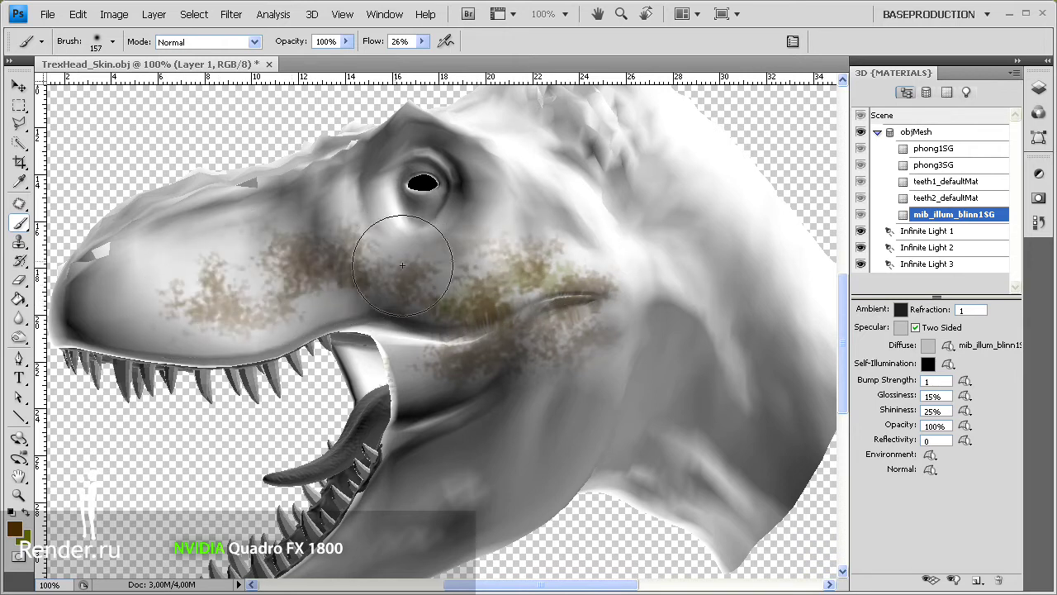
mouse_move(234, 286)
mouse_down()
mouse_move(201, 295)
mouse_move(237, 259)
mouse_move(160, 307)
mouse_move(129, 302)
mouse_move(248, 307)
mouse_move(377, 237)
mouse_up()
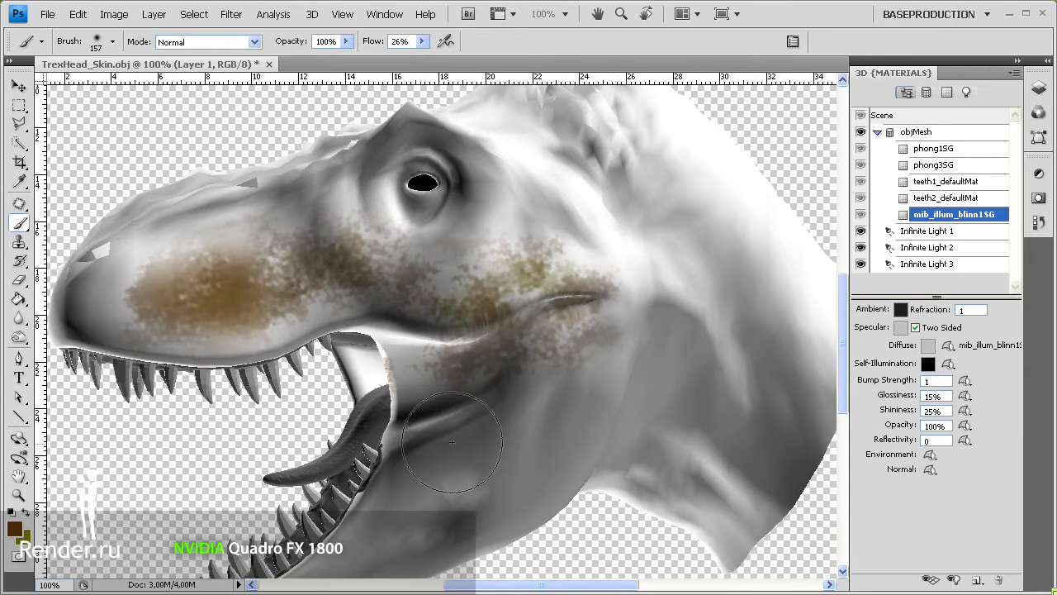
mouse_move(495, 421)
mouse_down()
mouse_move(561, 363)
mouse_move(578, 370)
mouse_move(429, 488)
mouse_move(578, 364)
mouse_move(656, 274)
mouse_move(785, 313)
mouse_move(633, 184)
mouse_move(762, 366)
mouse_move(538, 179)
mouse_move(503, 255)
mouse_move(443, 255)
mouse_move(496, 156)
mouse_move(468, 198)
mouse_up()
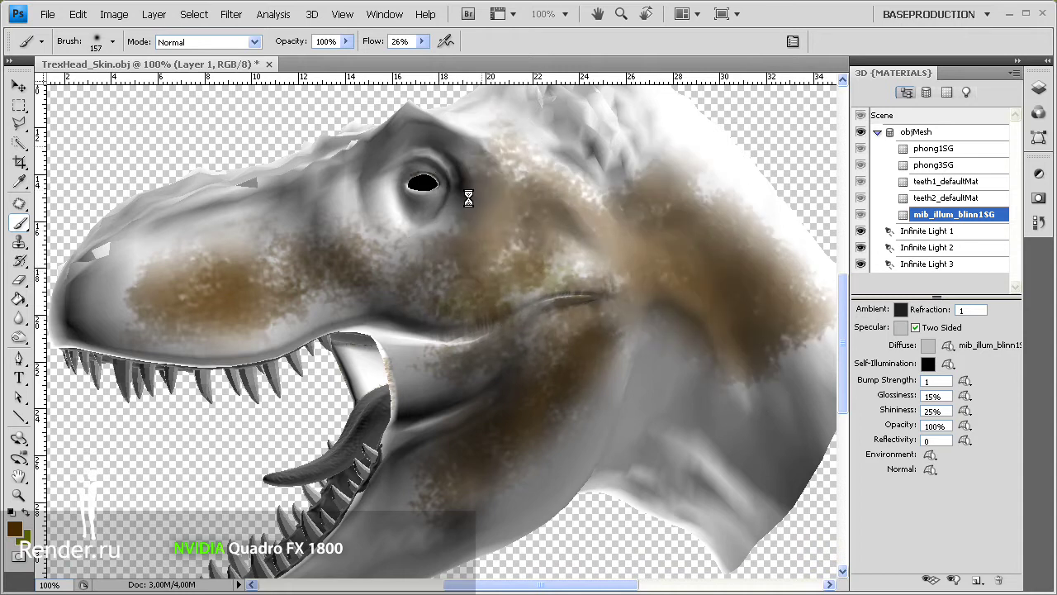
mouse_move(170, 277)
mouse_down()
mouse_move(207, 210)
mouse_move(317, 168)
mouse_move(115, 272)
mouse_move(165, 264)
mouse_up()
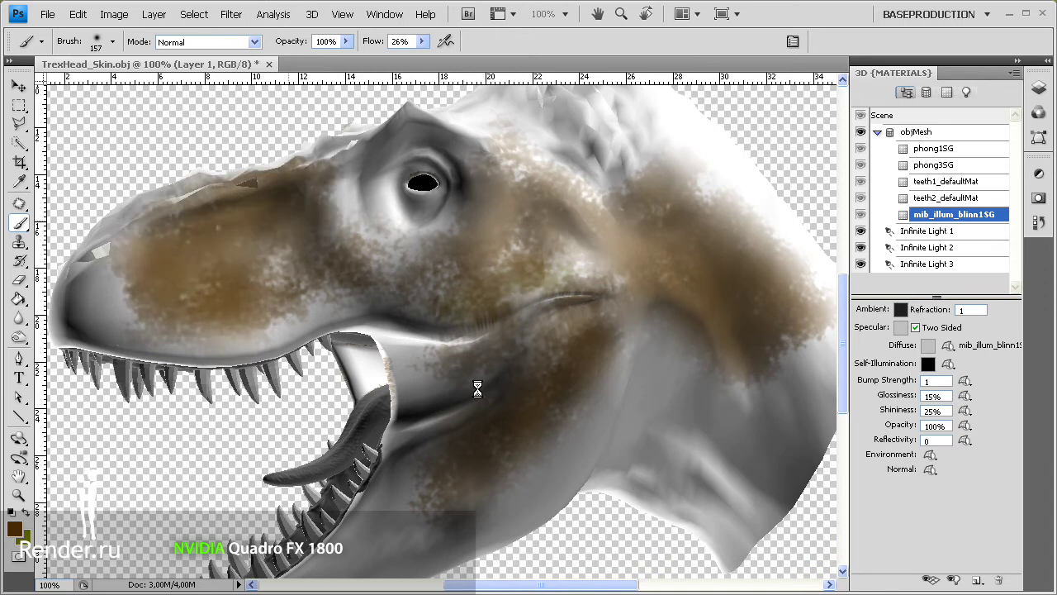
mouse_move(411, 353)
mouse_down()
mouse_move(462, 413)
mouse_move(438, 389)
mouse_move(539, 333)
mouse_move(578, 355)
mouse_move(591, 265)
mouse_move(556, 304)
mouse_move(633, 420)
mouse_move(590, 449)
mouse_move(639, 360)
mouse_move(595, 446)
mouse_move(653, 363)
mouse_move(626, 436)
mouse_move(679, 383)
mouse_move(696, 425)
mouse_move(747, 382)
mouse_move(744, 224)
mouse_move(689, 165)
mouse_move(585, 118)
mouse_move(642, 189)
mouse_move(599, 114)
mouse_move(516, 144)
mouse_move(684, 154)
mouse_move(767, 212)
mouse_move(697, 295)
mouse_move(588, 197)
mouse_move(631, 233)
mouse_up()
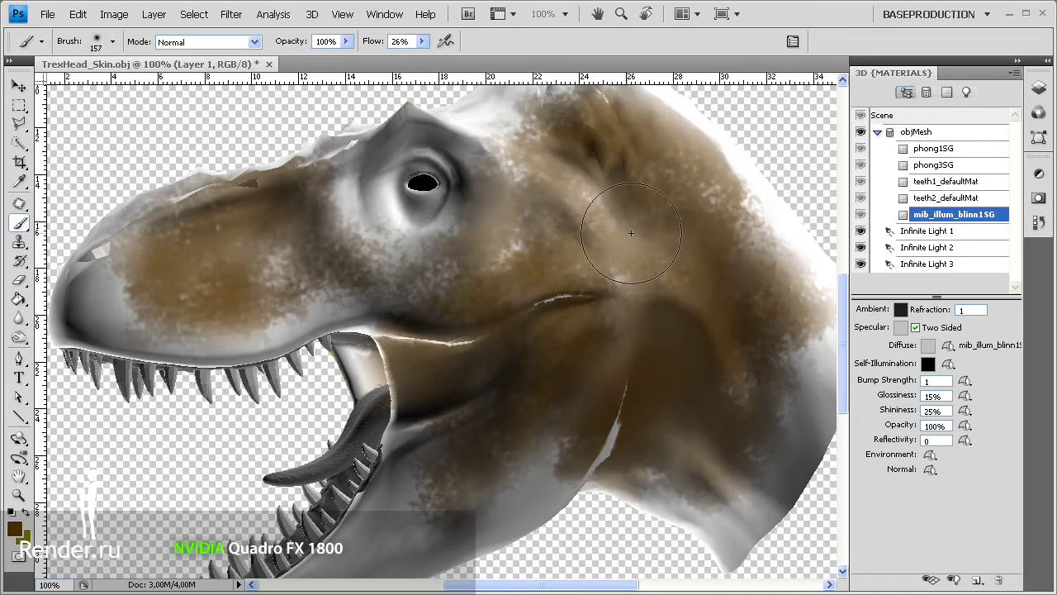
key(k)
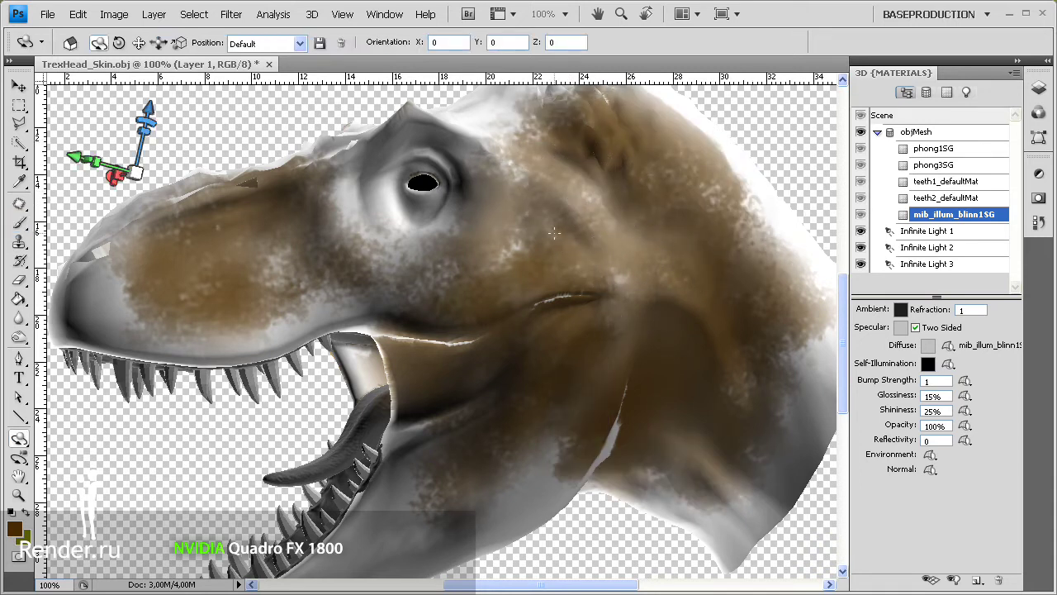
Step: From a top-down orbit, paint brown below the eye and along the lower jaw, then turn the head skull-up
key(n)
mouse_move(484, 176)
mouse_down()
mouse_move(507, 176)
mouse_move(518, 202)
mouse_up()
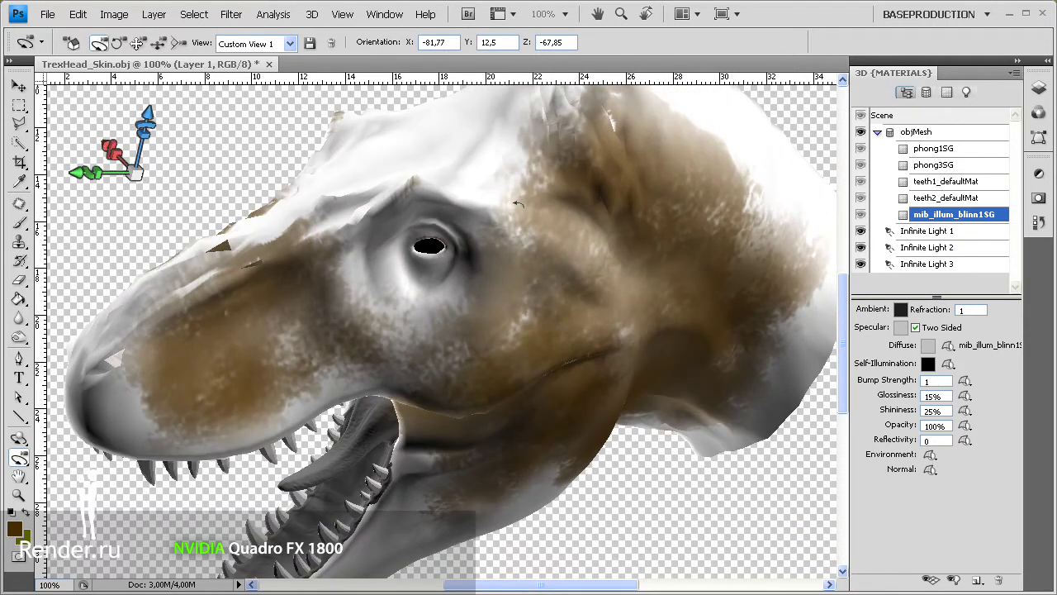
mouse_move(432, 198)
mouse_down()
mouse_move(279, 182)
mouse_move(314, 181)
mouse_move(317, 170)
mouse_move(413, 169)
mouse_move(469, 149)
mouse_move(493, 205)
mouse_move(366, 240)
mouse_move(330, 295)
mouse_move(349, 267)
mouse_move(488, 233)
mouse_move(548, 236)
mouse_move(448, 237)
mouse_move(326, 302)
mouse_move(567, 189)
mouse_move(496, 346)
mouse_up()
key(b)
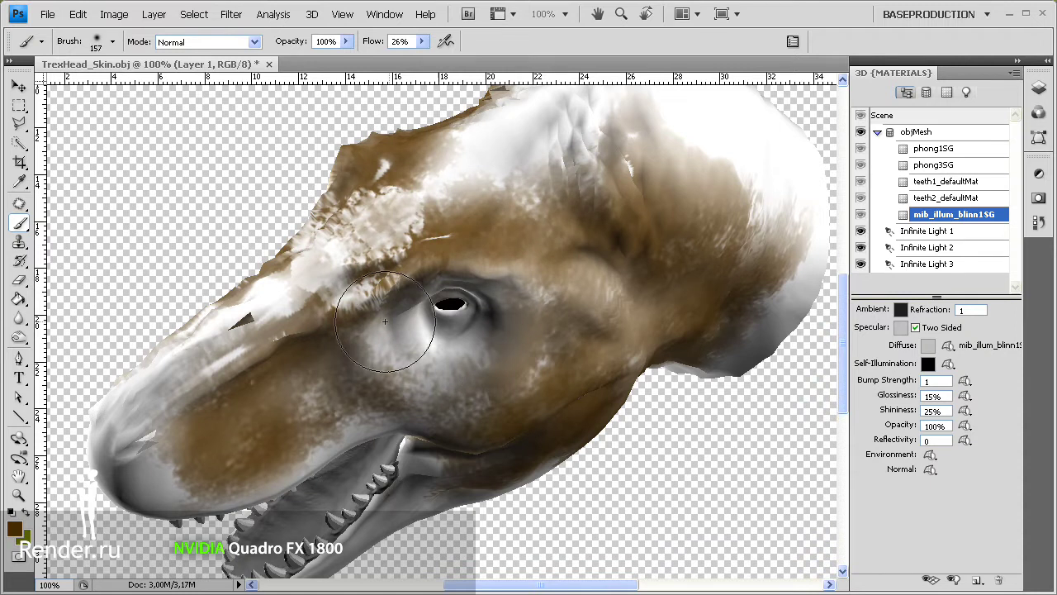
mouse_move(403, 365)
mouse_down()
mouse_move(507, 377)
mouse_move(370, 373)
mouse_move(444, 381)
mouse_up()
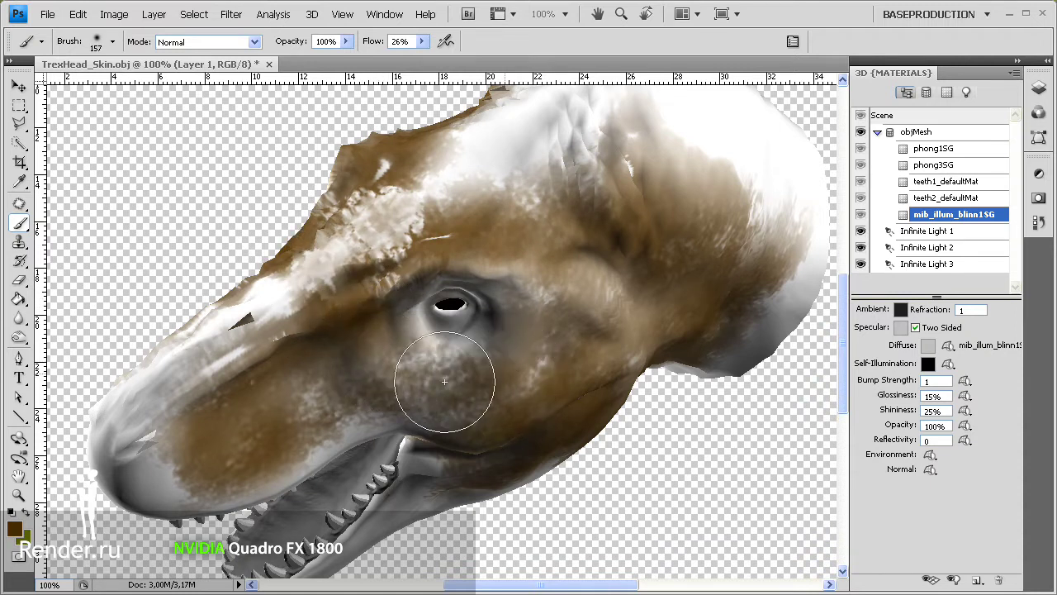
drag(273, 419, 189, 449)
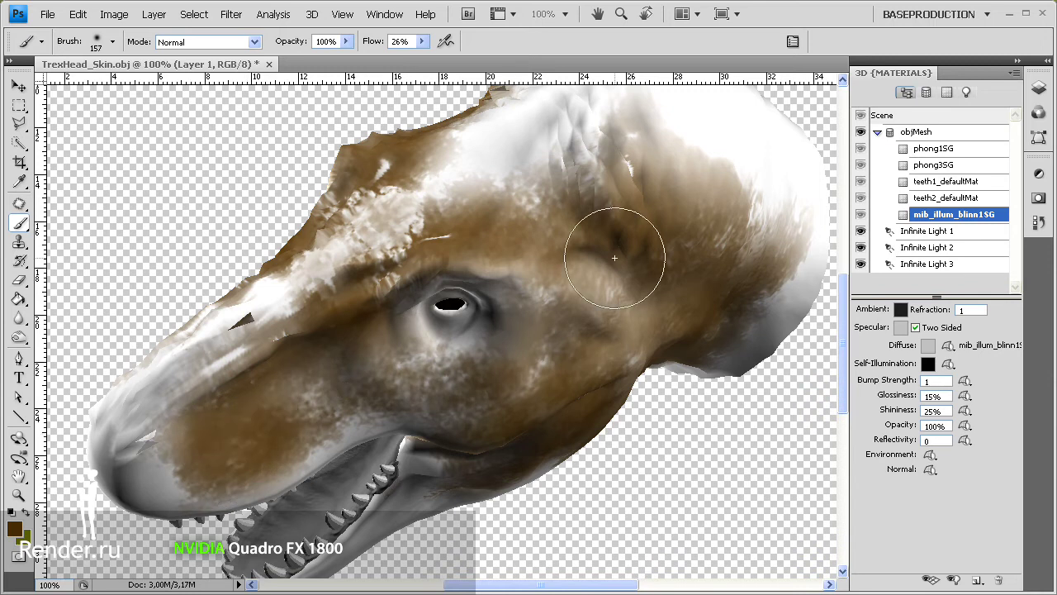
key(k)
mouse_move(610, 254)
mouse_down()
mouse_move(627, 272)
mouse_move(649, 248)
mouse_move(498, 475)
mouse_move(694, 365)
mouse_move(802, 160)
mouse_move(809, 178)
mouse_up()
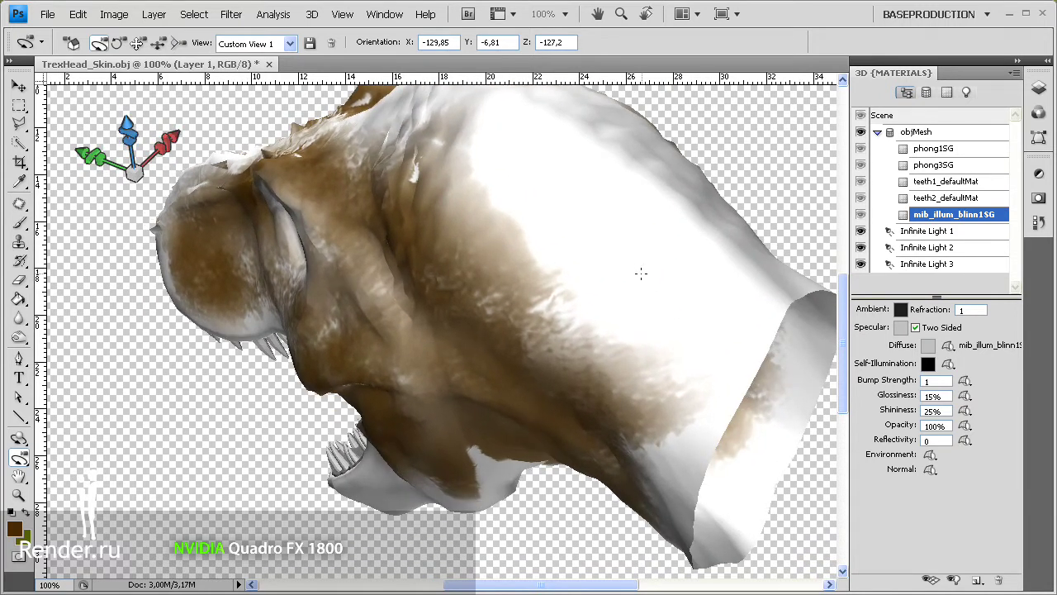
Step: Paint brown over the white skull top and the upper and lower back of the neck
key(b)
mouse_move(510, 171)
mouse_down()
mouse_move(630, 344)
mouse_move(514, 161)
mouse_move(712, 342)
mouse_move(609, 177)
mouse_move(484, 184)
mouse_up()
mouse_move(586, 384)
mouse_down()
mouse_move(512, 243)
mouse_move(497, 283)
mouse_up()
mouse_move(419, 183)
mouse_down()
mouse_move(409, 330)
mouse_move(629, 431)
mouse_up()
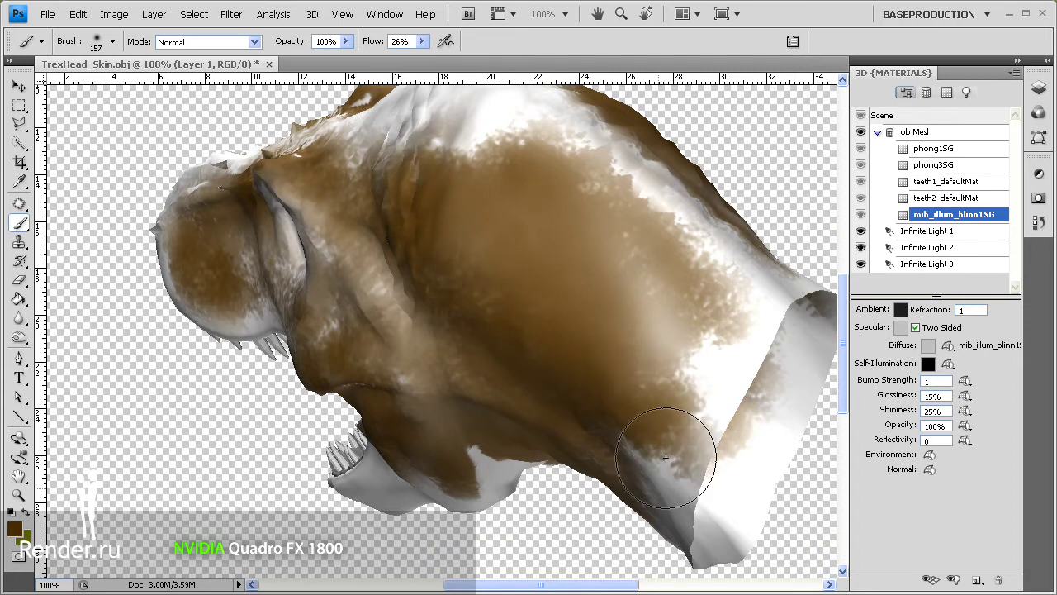
drag(667, 439, 573, 309)
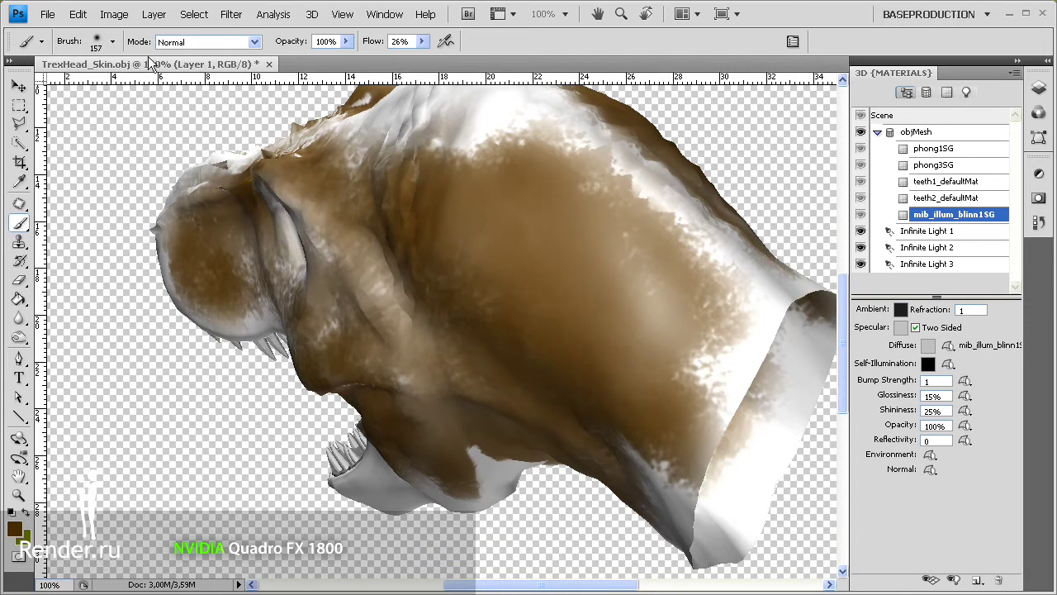
click(114, 41)
drag(188, 192, 188, 241)
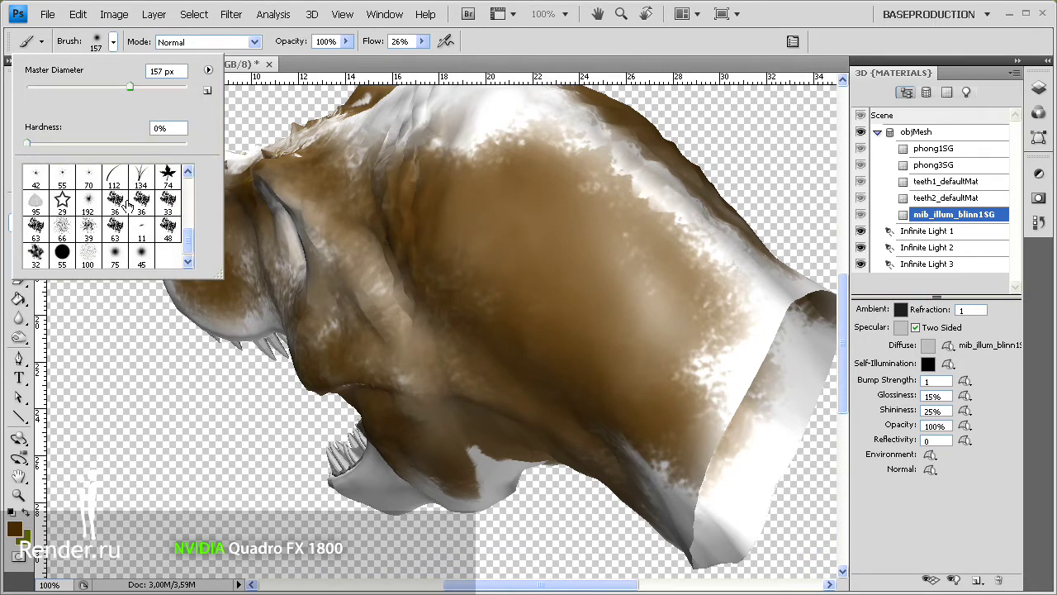
Step: Choose the 66 px speckled tip, set foreground to dark olive #5d6005, and enlarge the brush to 172 px
click(63, 225)
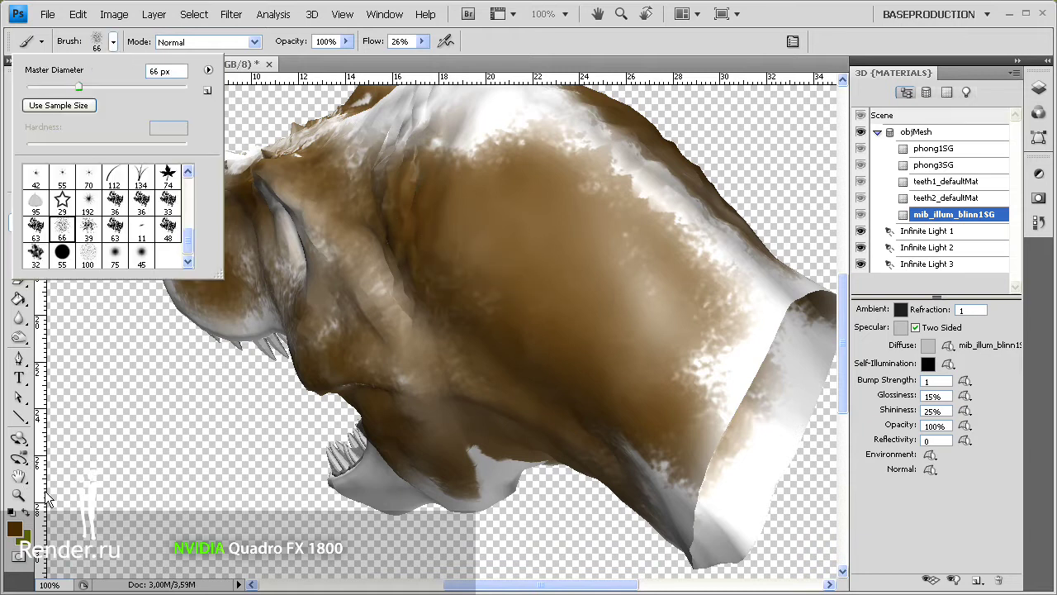
key(Escape)
click(14, 529)
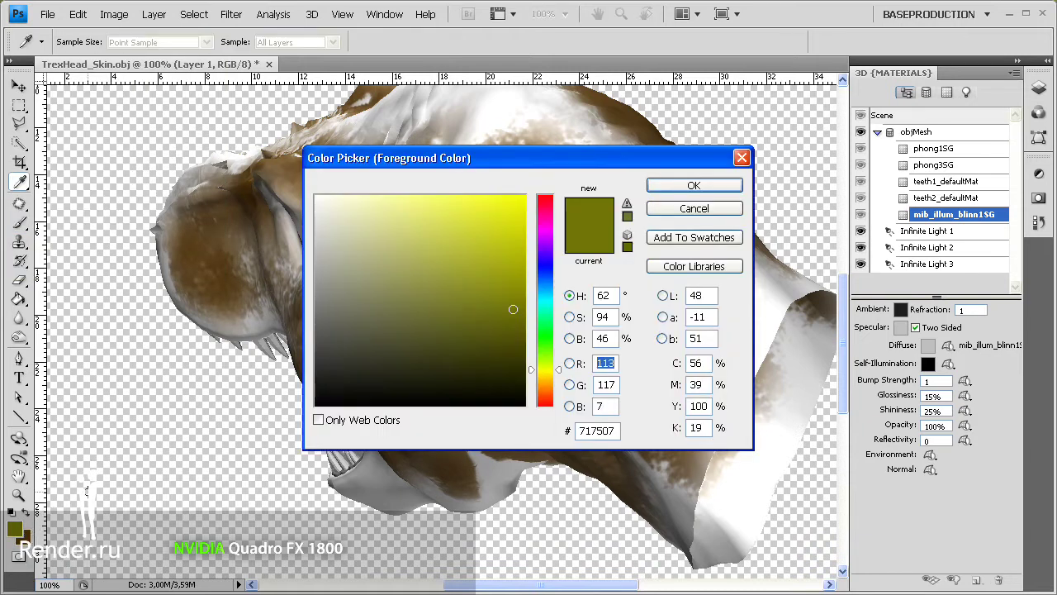
drag(514, 312, 517, 327)
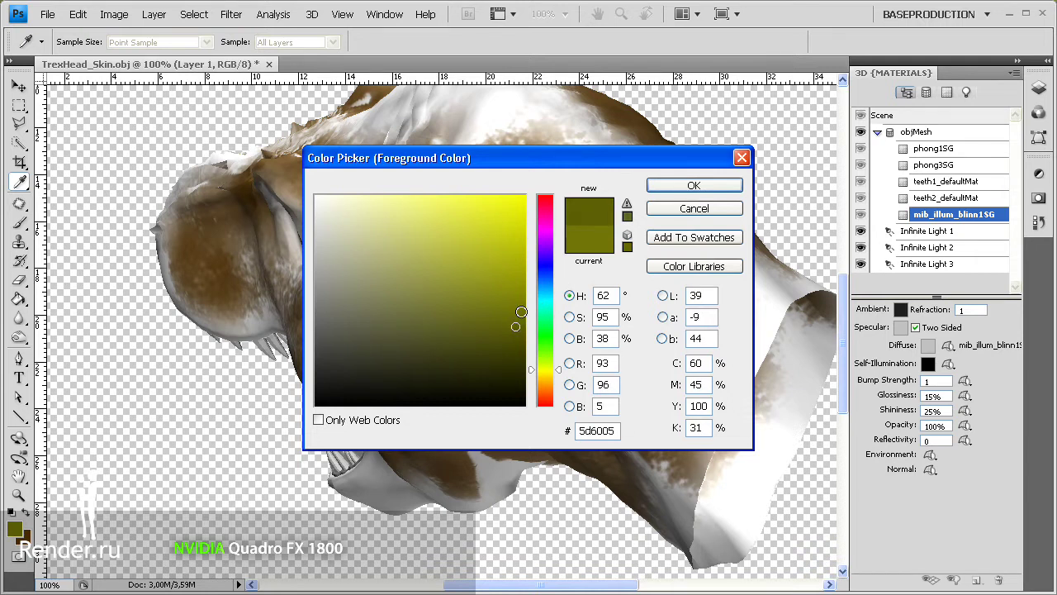
click(676, 186)
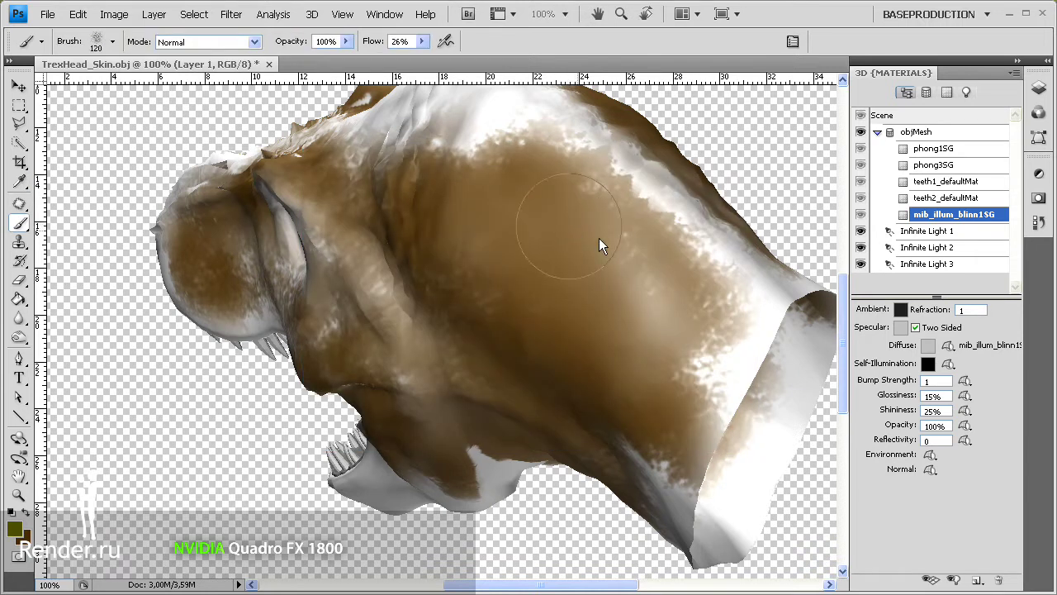
key(period)
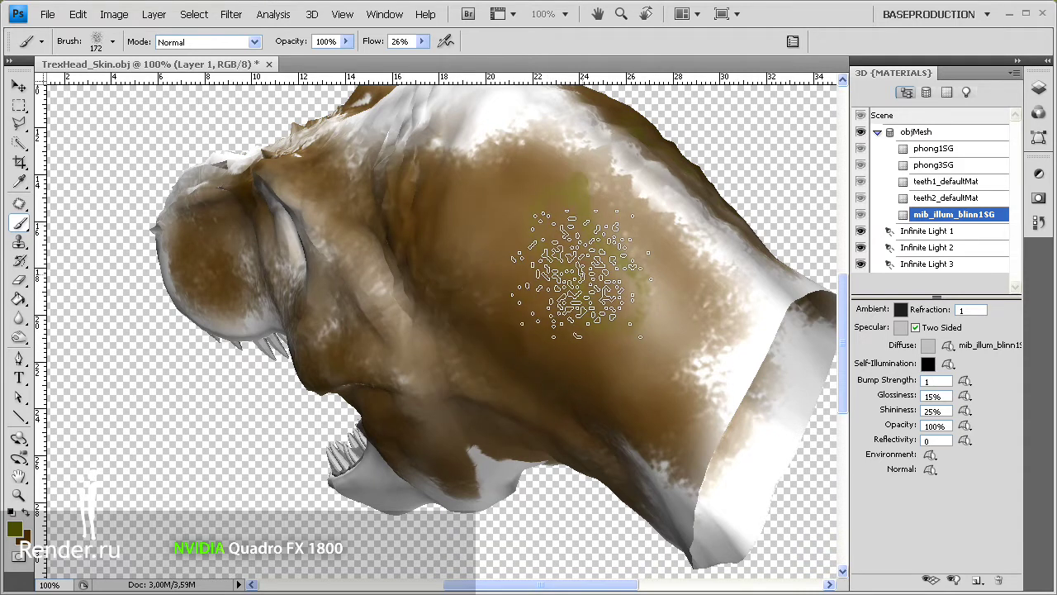
Step: Select the 65 px soft round brush tip
right_click(558, 206)
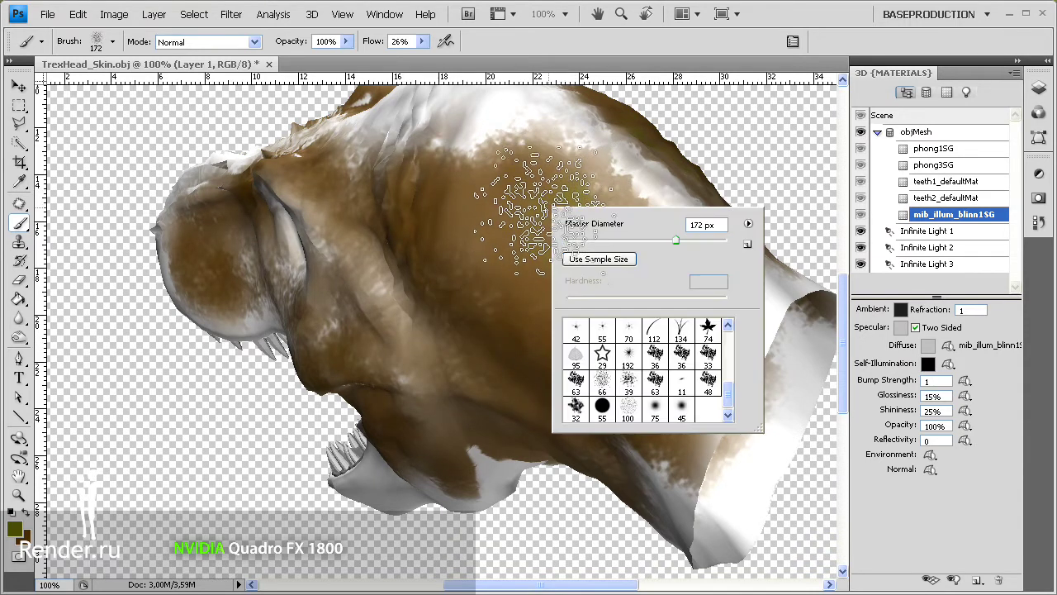
drag(739, 382, 727, 316)
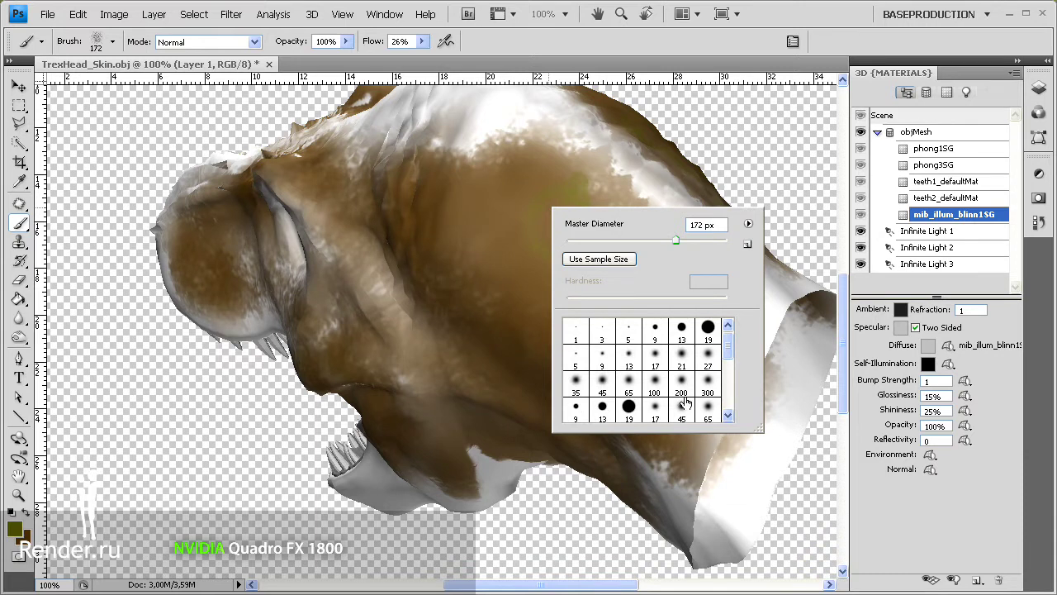
click(709, 411)
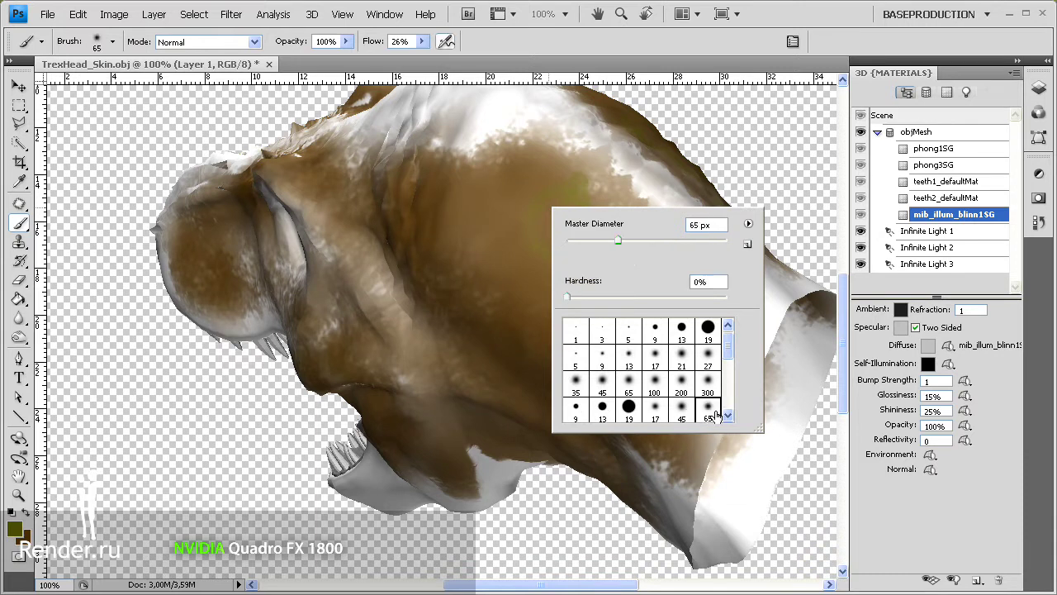
click(528, 210)
Step: Spread an olive-green patch across the back of the head and skull top, then sample brown from the model's edge
mouse_move(571, 249)
mouse_down()
mouse_move(676, 294)
mouse_move(670, 245)
mouse_move(609, 212)
mouse_move(680, 253)
mouse_move(628, 188)
mouse_move(710, 239)
mouse_move(743, 297)
mouse_move(718, 248)
mouse_move(582, 153)
mouse_move(703, 267)
mouse_move(703, 288)
mouse_up()
mouse_move(560, 134)
mouse_down()
mouse_move(606, 170)
mouse_move(537, 239)
mouse_up()
mouse_move(484, 182)
mouse_down()
mouse_move(492, 207)
mouse_move(444, 177)
mouse_up()
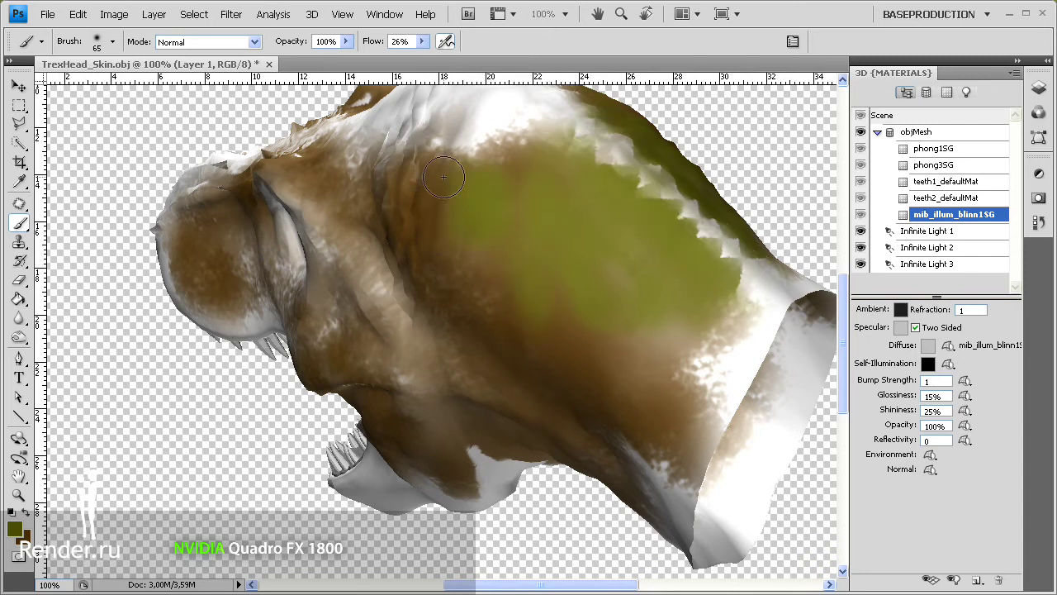
mouse_move(593, 314)
mouse_down()
mouse_move(672, 323)
mouse_move(719, 347)
mouse_up()
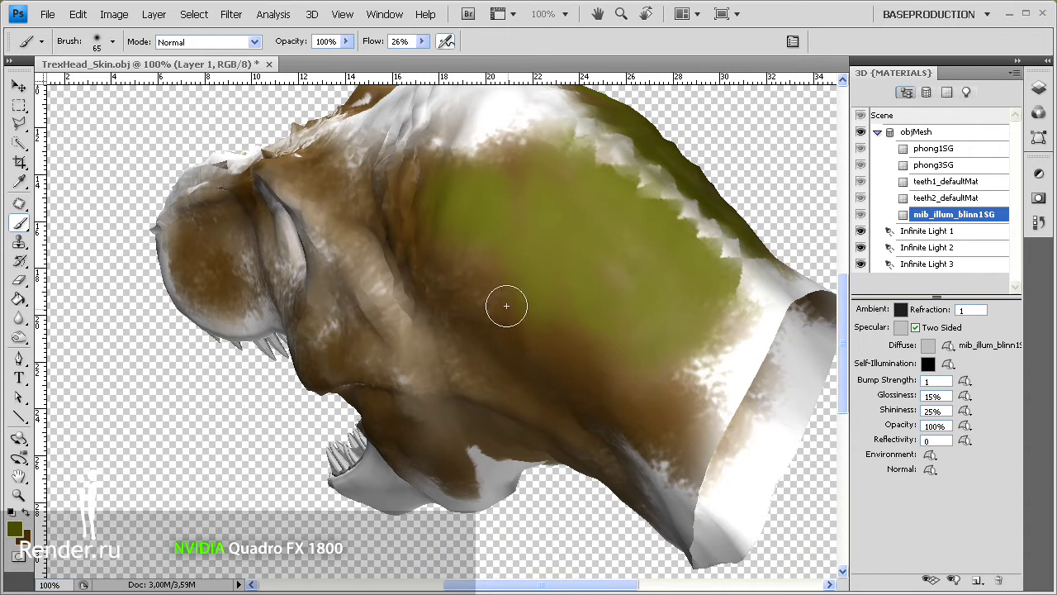
alt+click(317, 408)
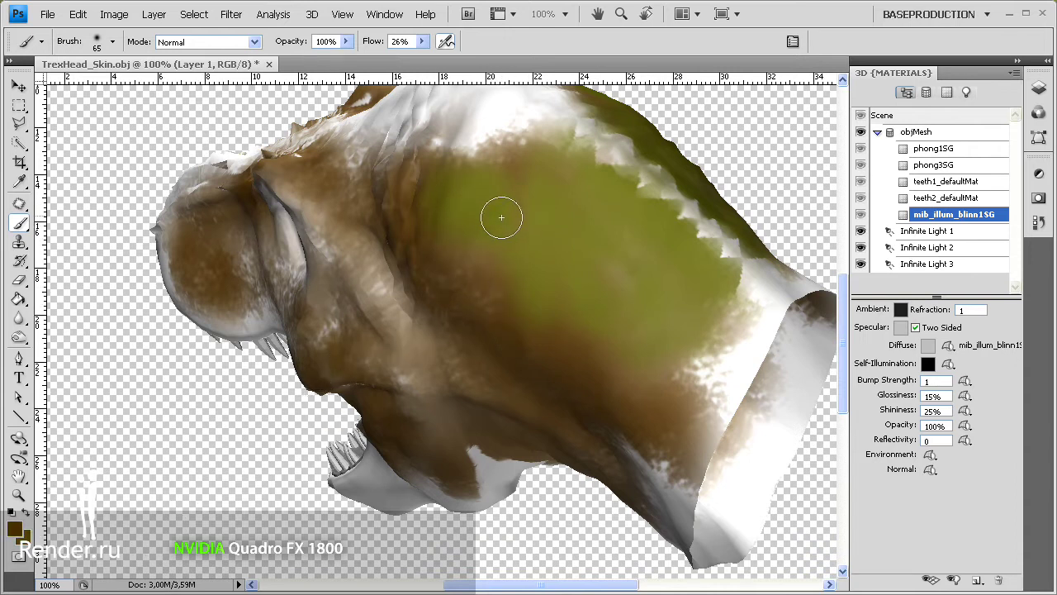
click(206, 42)
Step: In Multiply mode, paint dark brown streaks over the green patch, then rotate the head back to side view
click(193, 137)
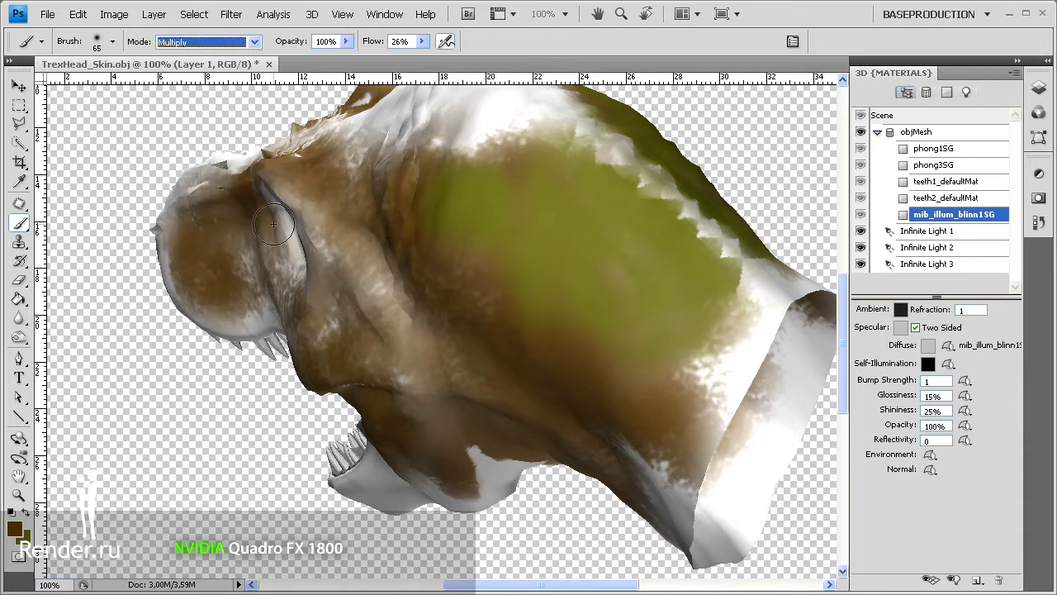
mouse_move(540, 220)
mouse_down()
mouse_move(557, 248)
mouse_move(543, 212)
mouse_move(600, 267)
mouse_move(598, 205)
mouse_move(675, 338)
mouse_move(668, 253)
mouse_move(533, 267)
mouse_up()
mouse_move(492, 225)
mouse_down()
mouse_move(484, 223)
mouse_move(597, 323)
mouse_move(666, 330)
mouse_move(468, 236)
mouse_move(417, 141)
mouse_move(389, 124)
mouse_move(356, 165)
mouse_move(422, 206)
mouse_move(376, 152)
mouse_move(388, 165)
mouse_move(313, 165)
mouse_move(330, 170)
mouse_move(363, 231)
mouse_move(297, 217)
mouse_move(307, 267)
mouse_move(278, 283)
mouse_move(253, 185)
mouse_move(246, 259)
mouse_move(170, 223)
mouse_up()
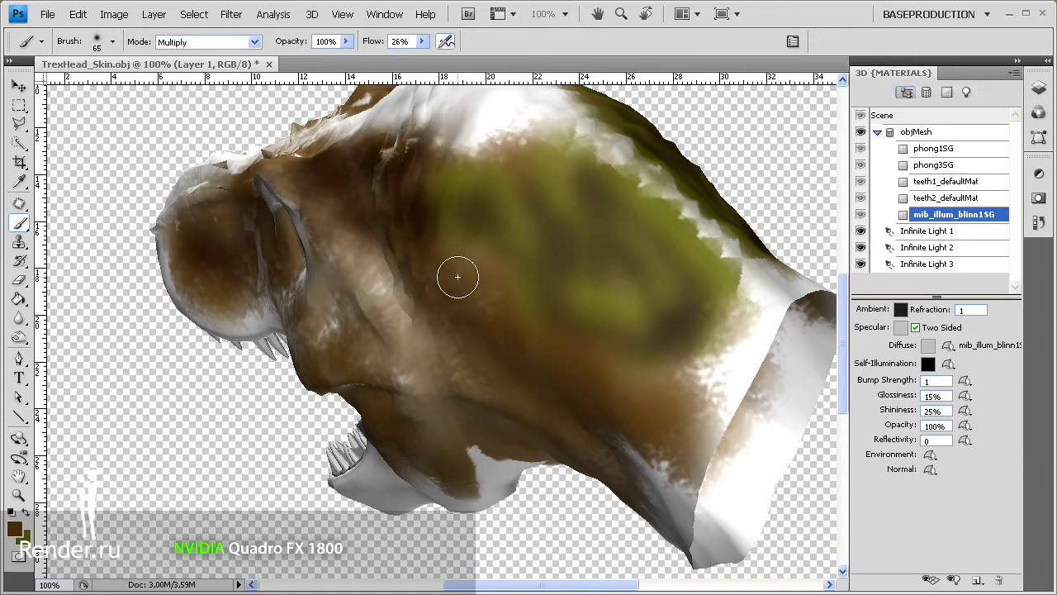
key(k)
mouse_move(477, 315)
mouse_down()
mouse_move(679, 303)
mouse_move(301, 243)
mouse_move(353, 423)
mouse_move(227, 429)
mouse_move(455, 285)
mouse_up()
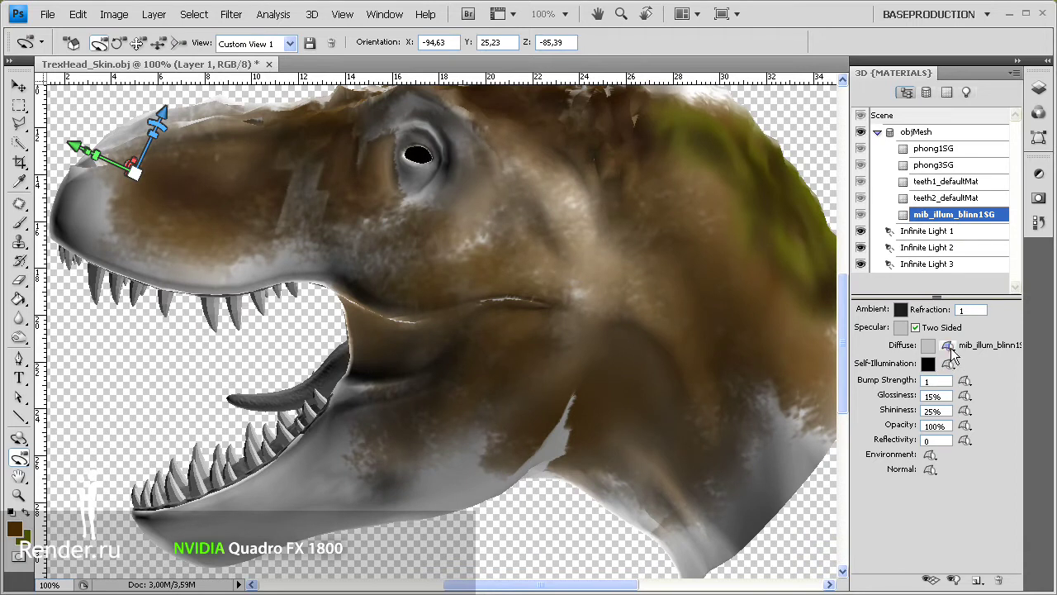
Step: Open the head's diffuse texture as a separate .psb document, move it aside, and open the Filter menu
click(950, 348)
click(966, 389)
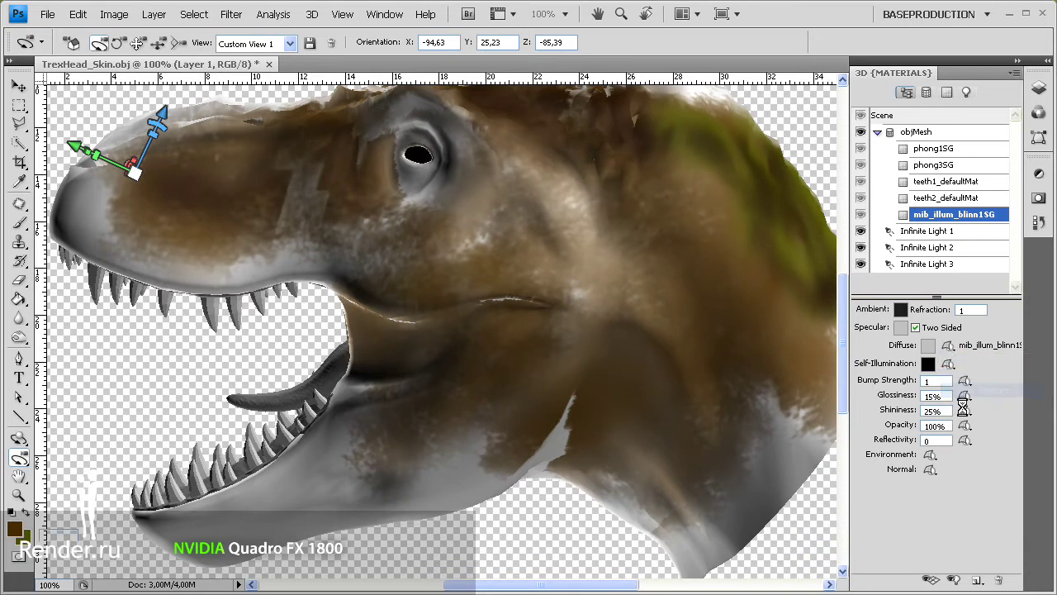
drag(355, 82, 615, 99)
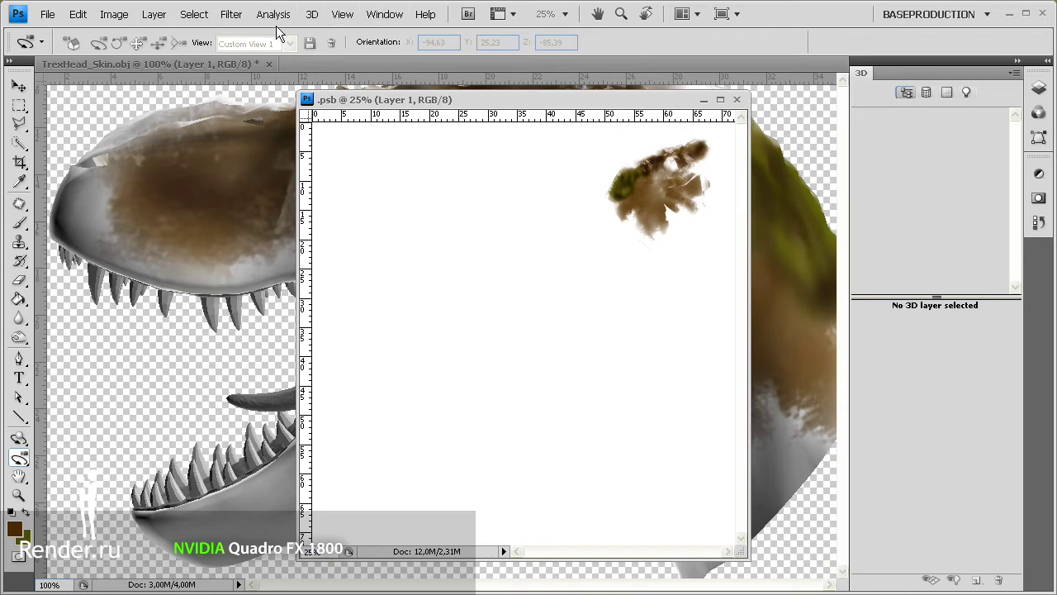
click(231, 14)
Step: Open the Filter Gallery on Sprayed Strokes and zoom its preview onto the painted blob
click(280, 80)
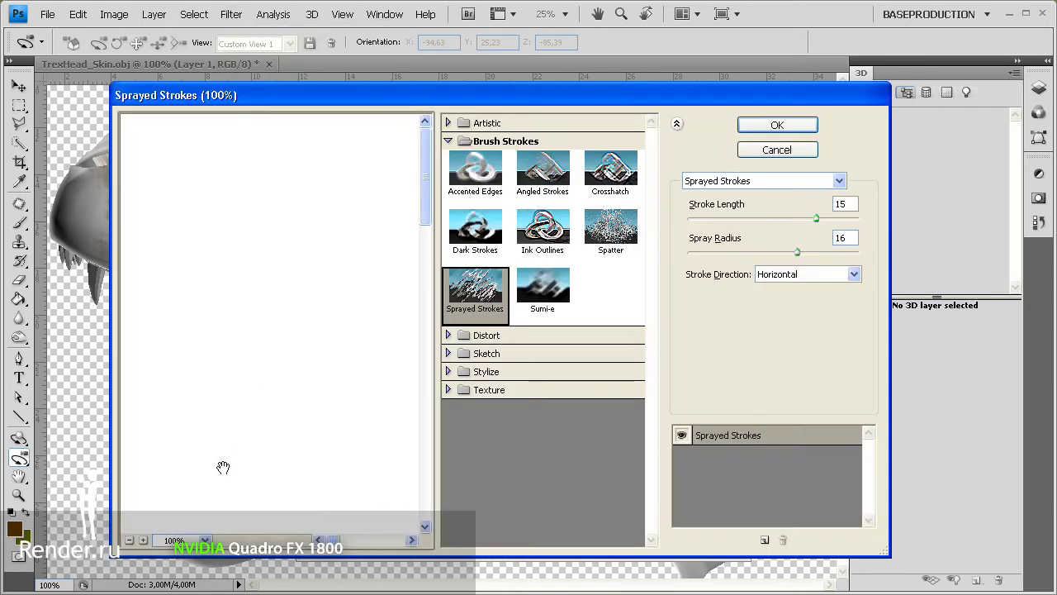
click(205, 541)
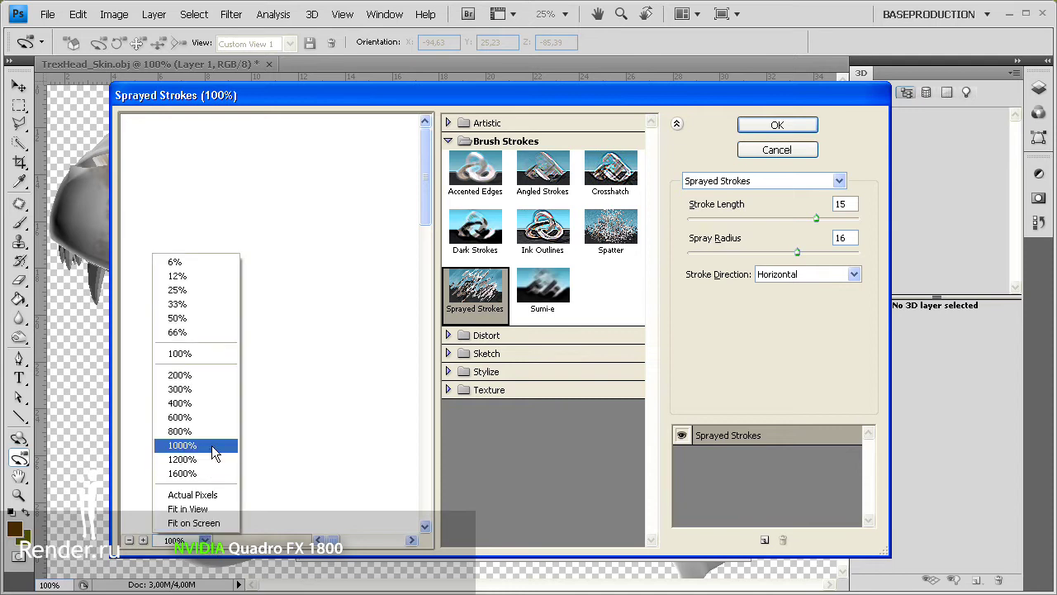
click(203, 510)
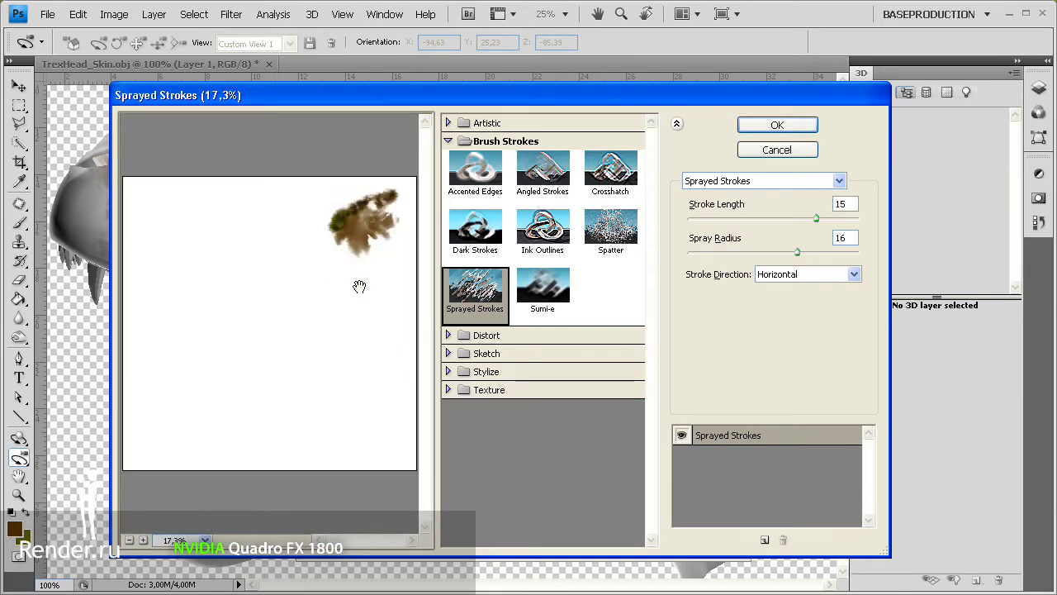
click(481, 299)
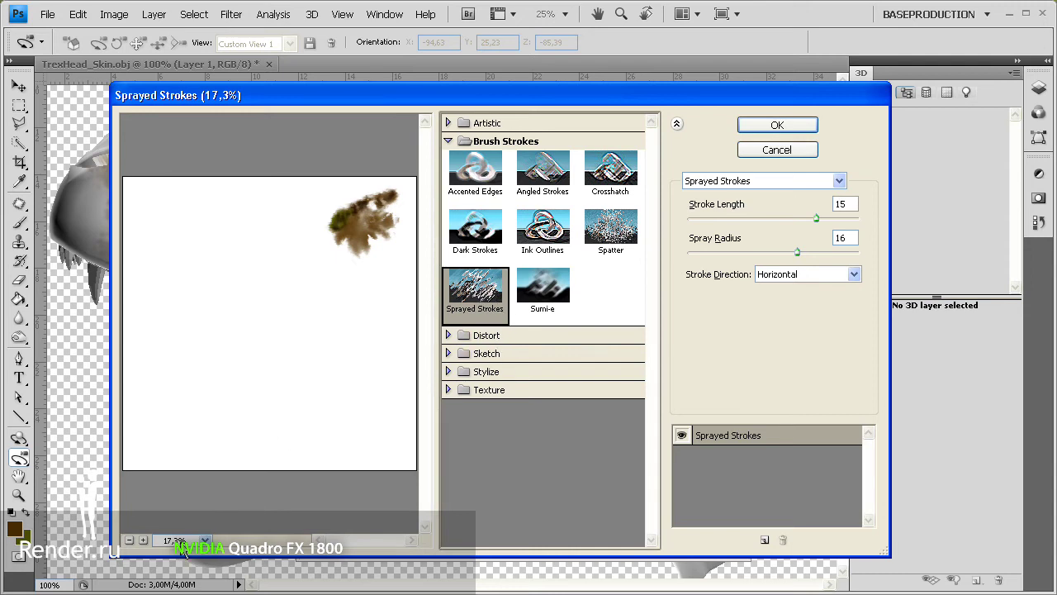
click(142, 540)
click(142, 539)
drag(377, 259, 287, 303)
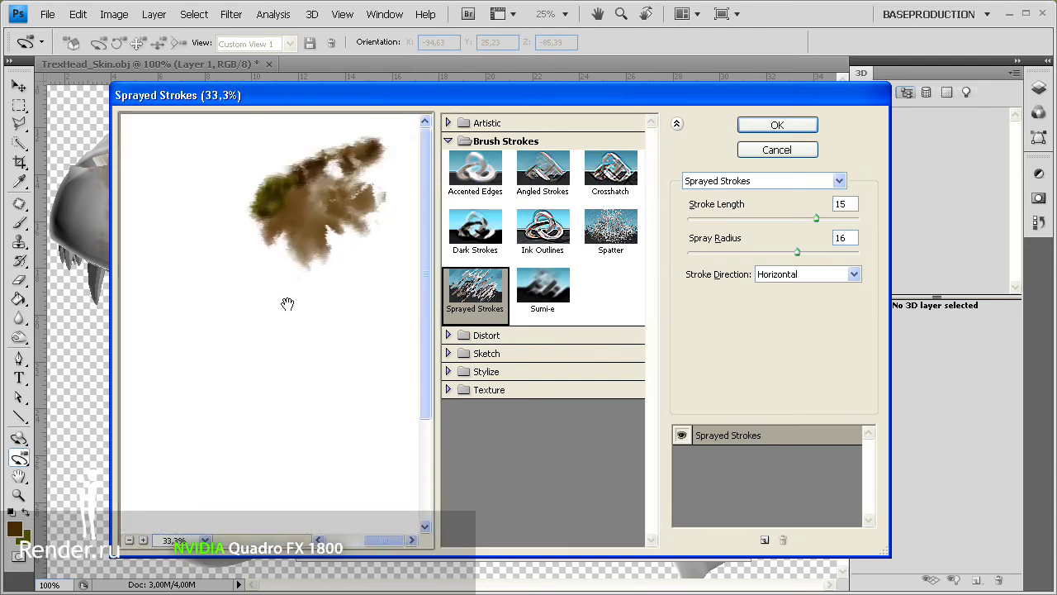
click(143, 540)
click(142, 539)
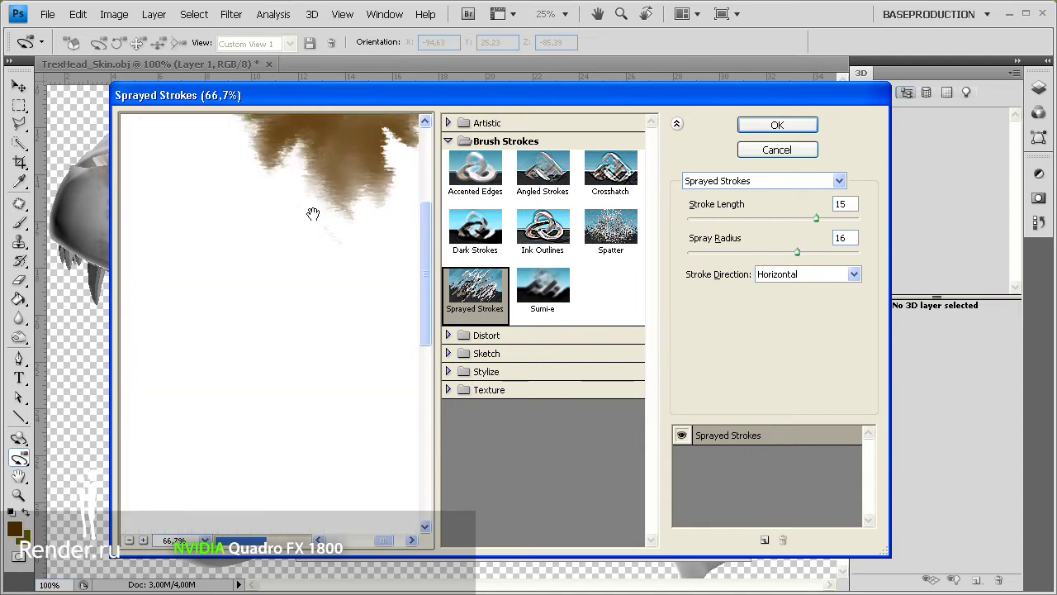
drag(309, 212, 272, 320)
drag(444, 94, 588, 250)
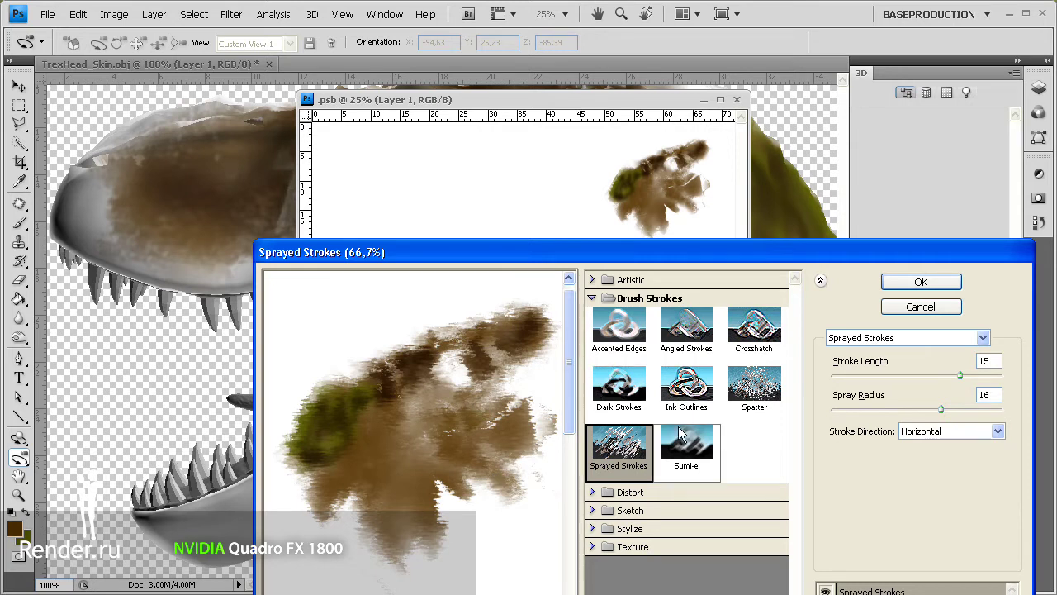
Step: Set Sprayed Strokes length 18 and radius 20, add Accented Edges width 3, and apply
drag(960, 375, 984, 375)
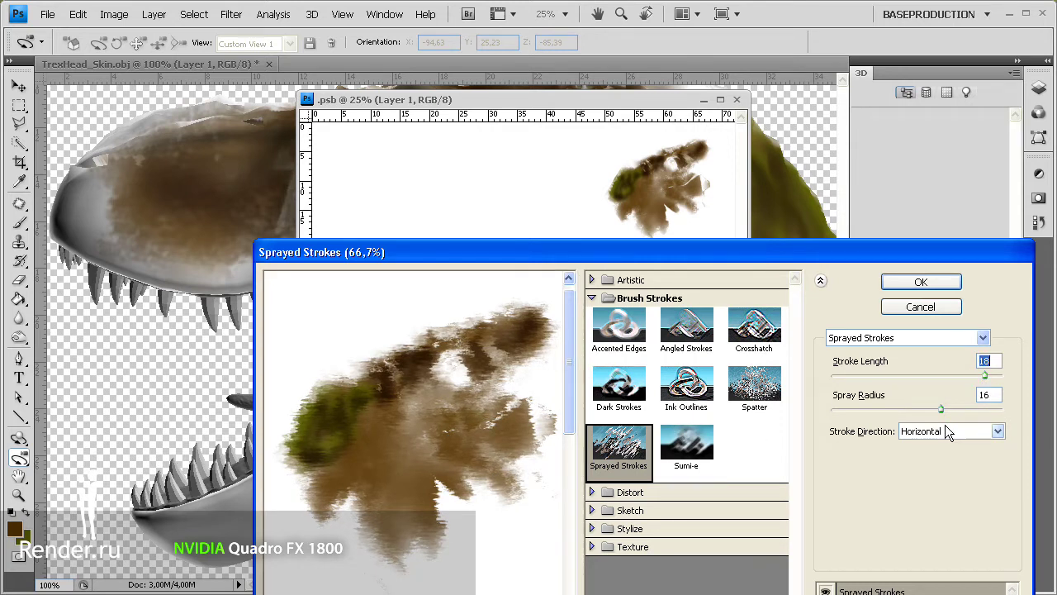
mouse_move(938, 411)
mouse_down()
mouse_move(897, 411)
mouse_move(967, 411)
mouse_up()
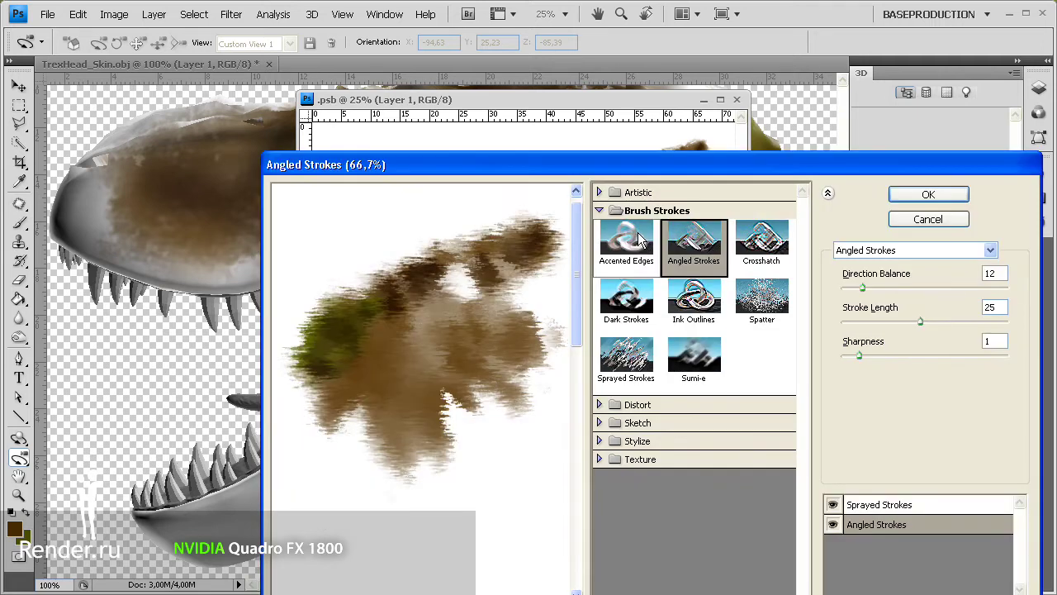
click(640, 239)
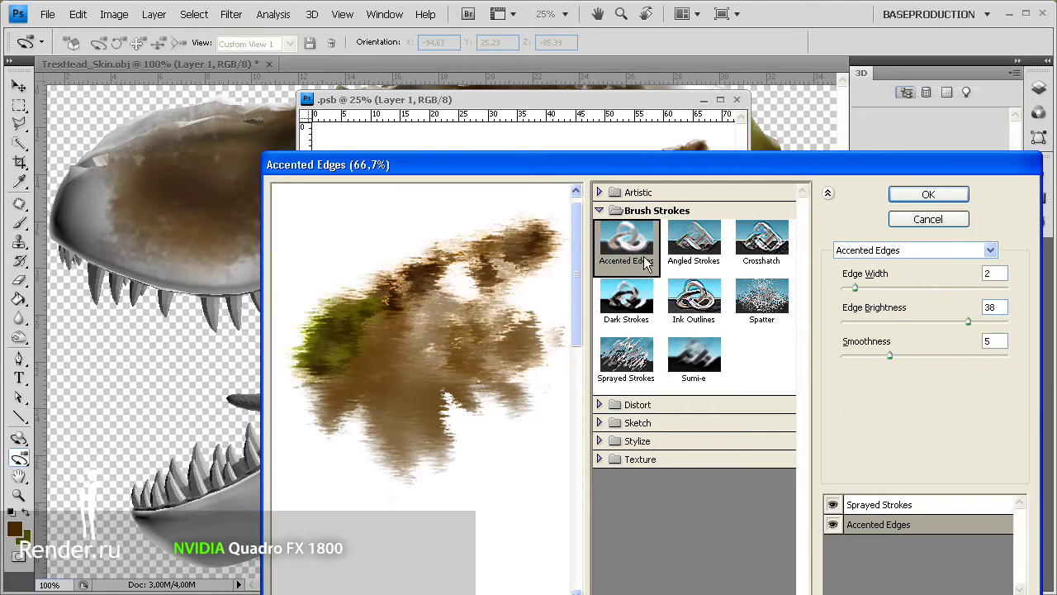
click(832, 526)
click(832, 525)
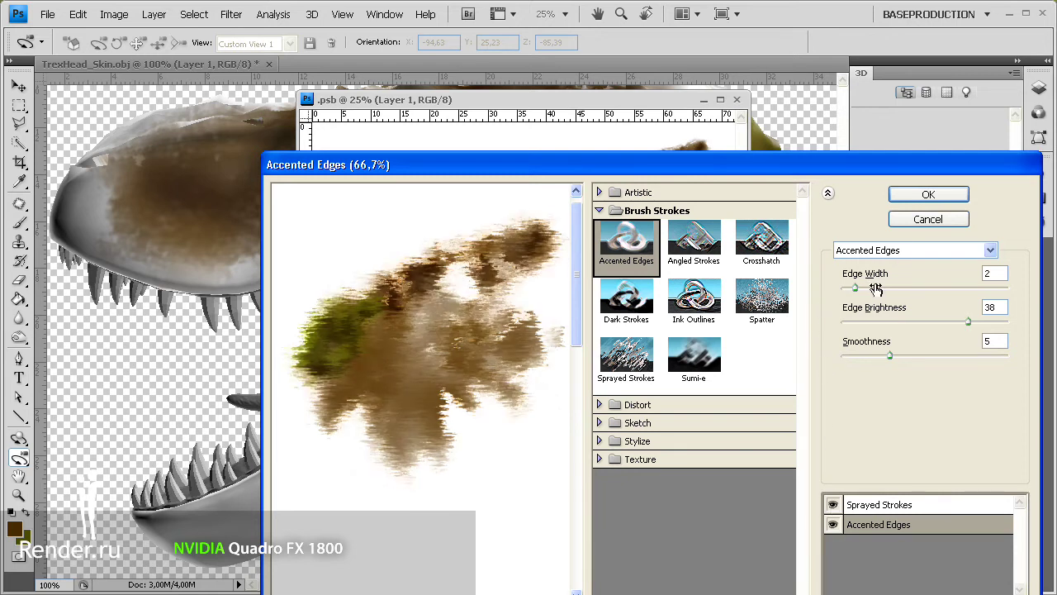
drag(856, 289, 868, 289)
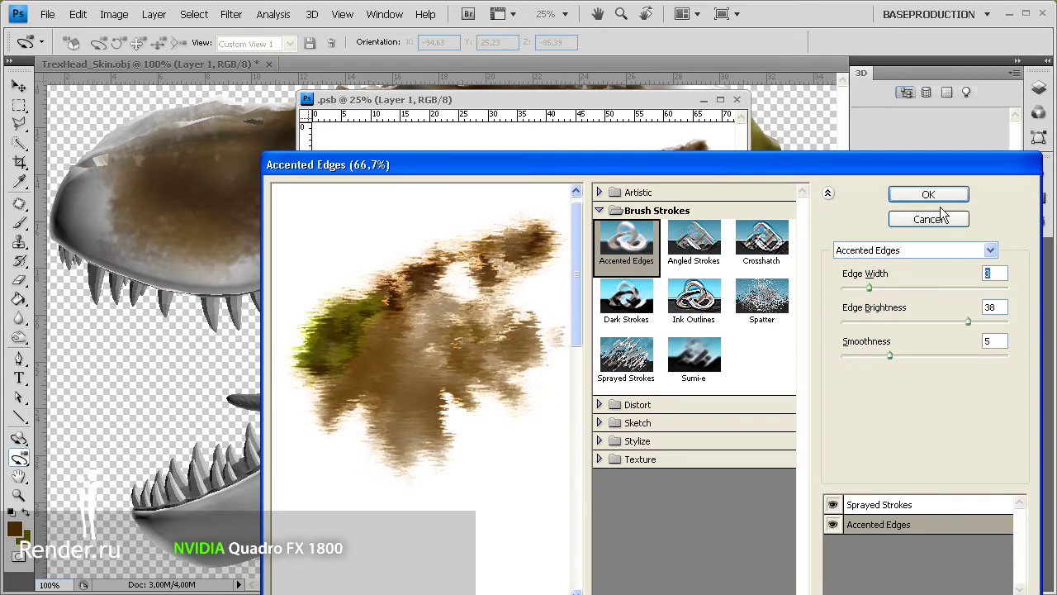
key(Return)
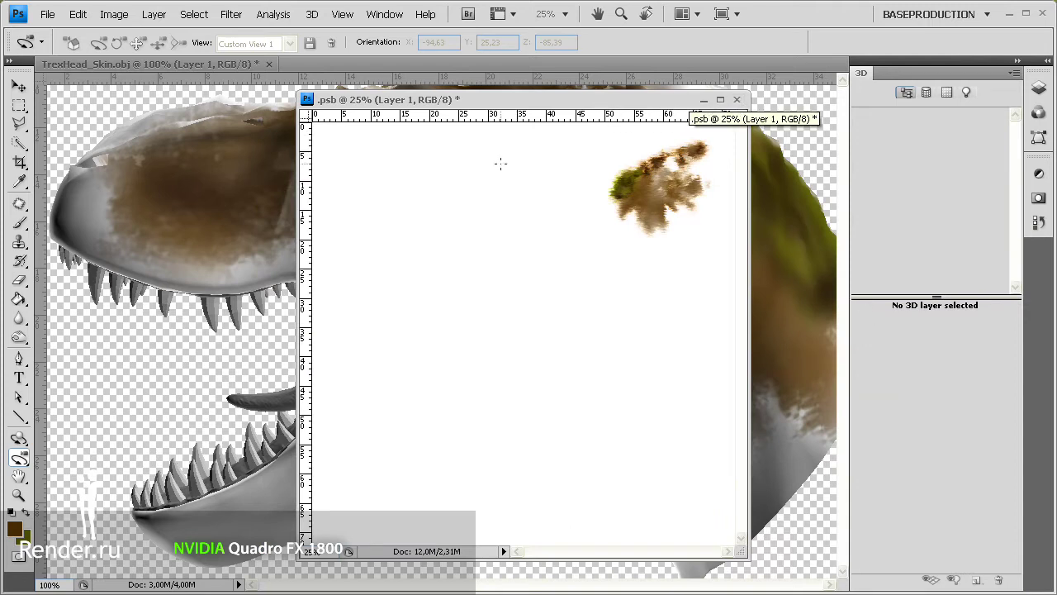
Step: Close the filtered texture document and pan the view to the T-rex head
drag(478, 100, 578, 129)
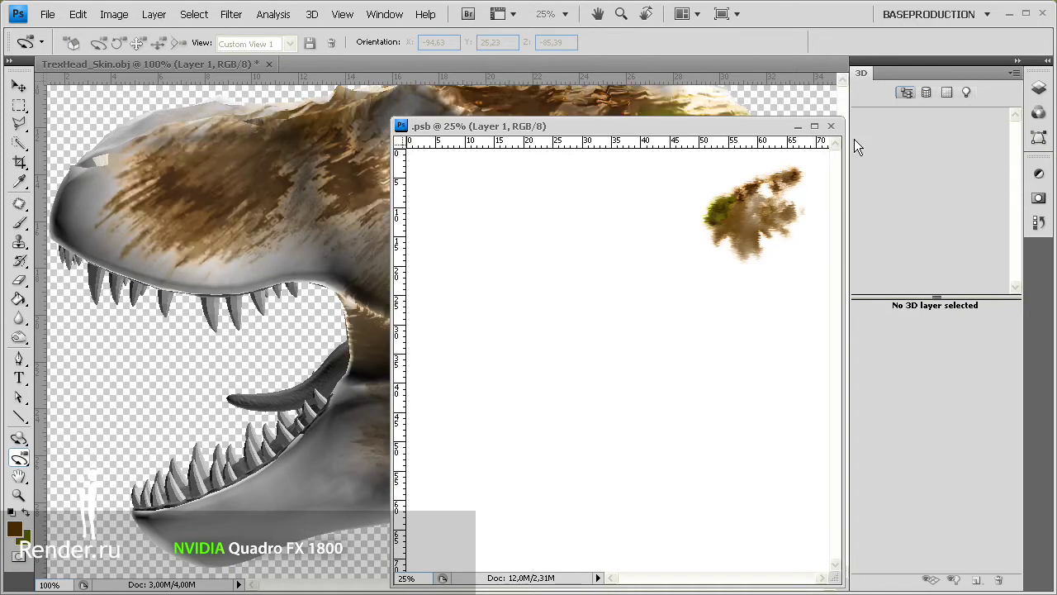
click(831, 127)
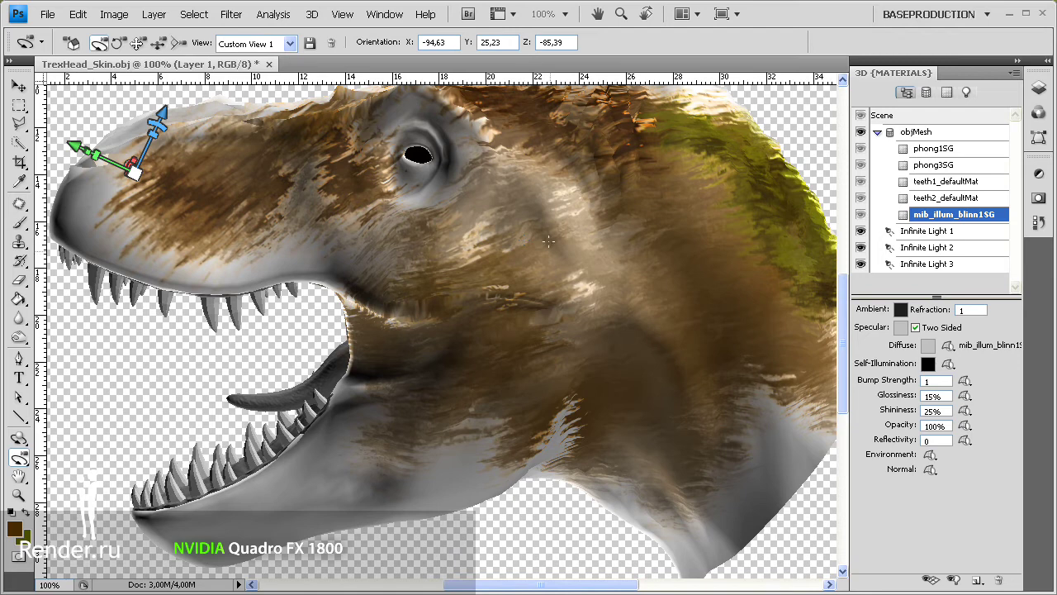
key(h)
mouse_move(535, 183)
mouse_down()
mouse_move(559, 251)
mouse_move(780, 285)
mouse_move(523, 166)
mouse_move(682, 186)
mouse_up()
Step: Orbit the model to inspect the new streaky skin from the side and above
key(n)
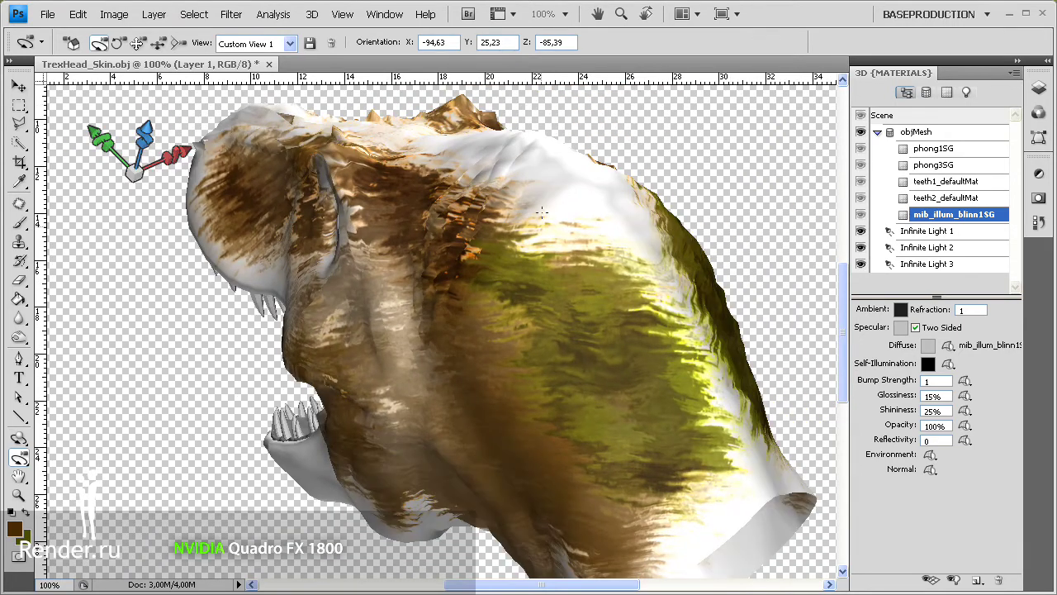
mouse_move(542, 212)
mouse_down()
mouse_move(537, 347)
mouse_move(613, 427)
mouse_up()
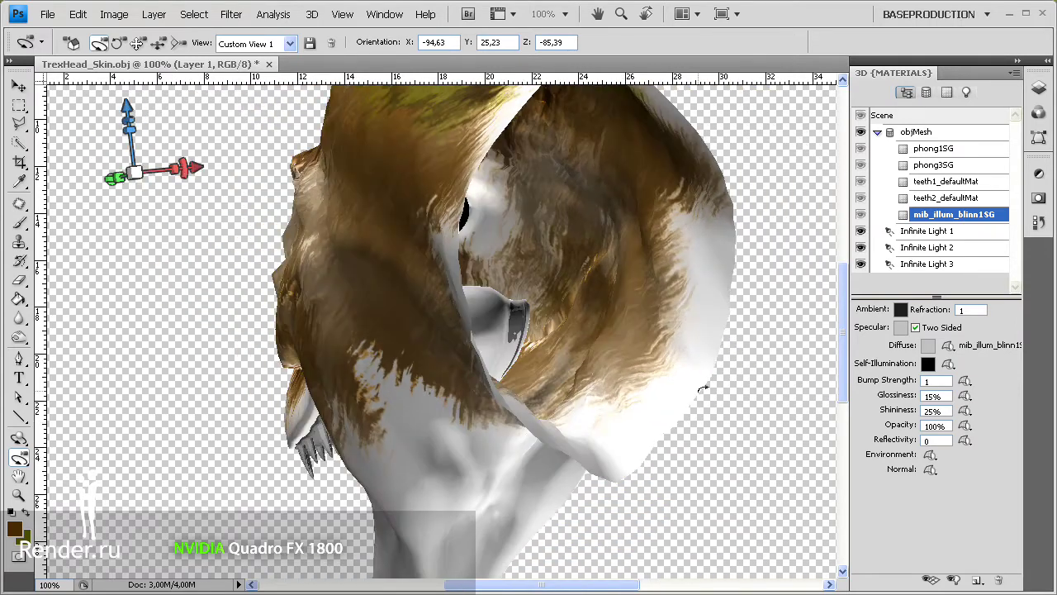
mouse_move(613, 427)
mouse_down()
mouse_move(730, 77)
mouse_move(340, 173)
mouse_move(322, 264)
mouse_up()
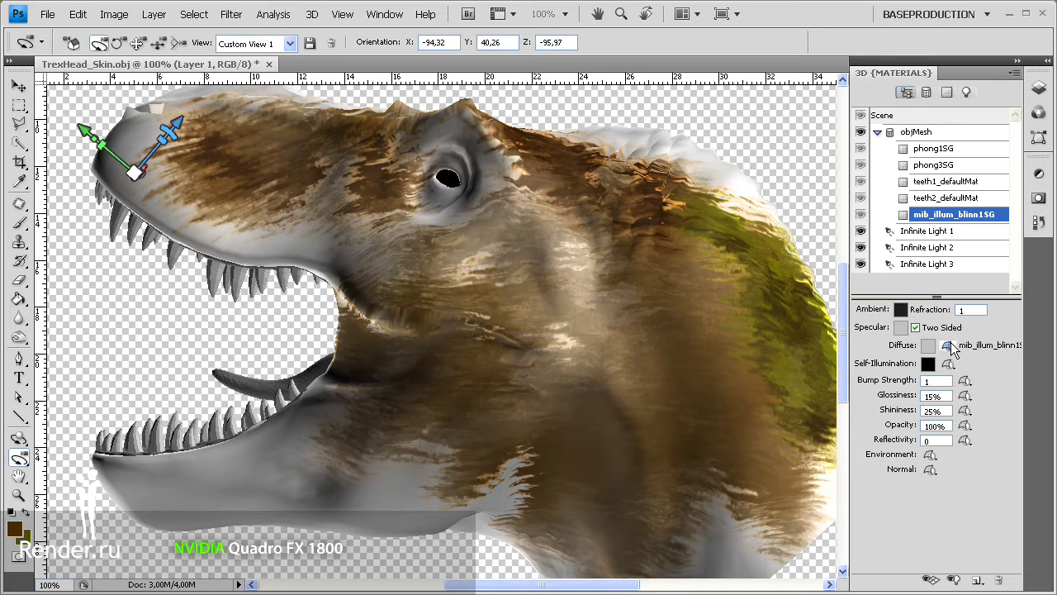
Step: Reopen the 1.psb diffuse texture, desaturate it to greyscale, and close it
click(950, 345)
click(960, 389)
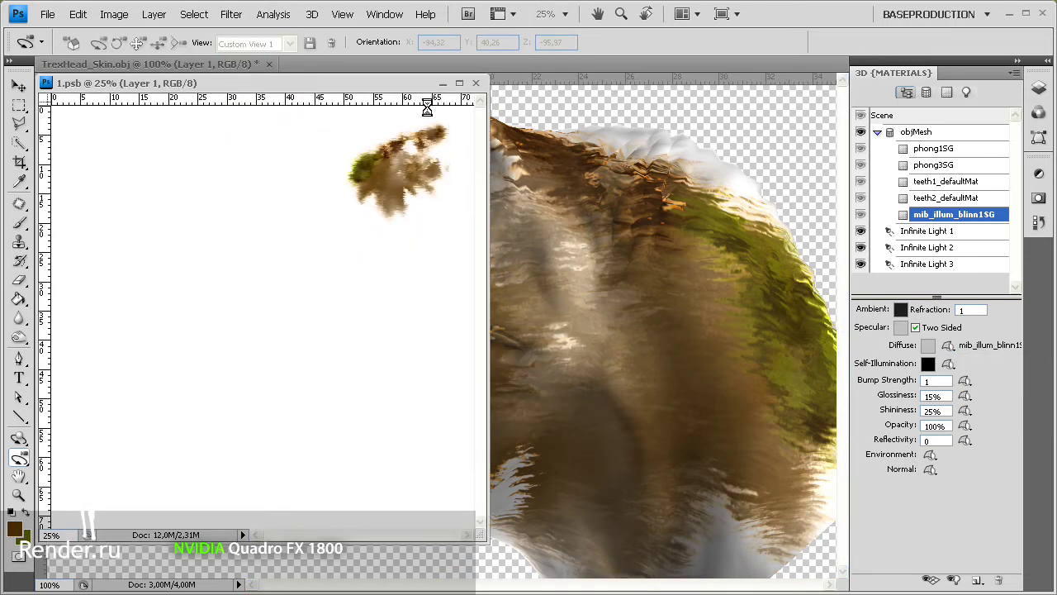
drag(419, 81, 564, 101)
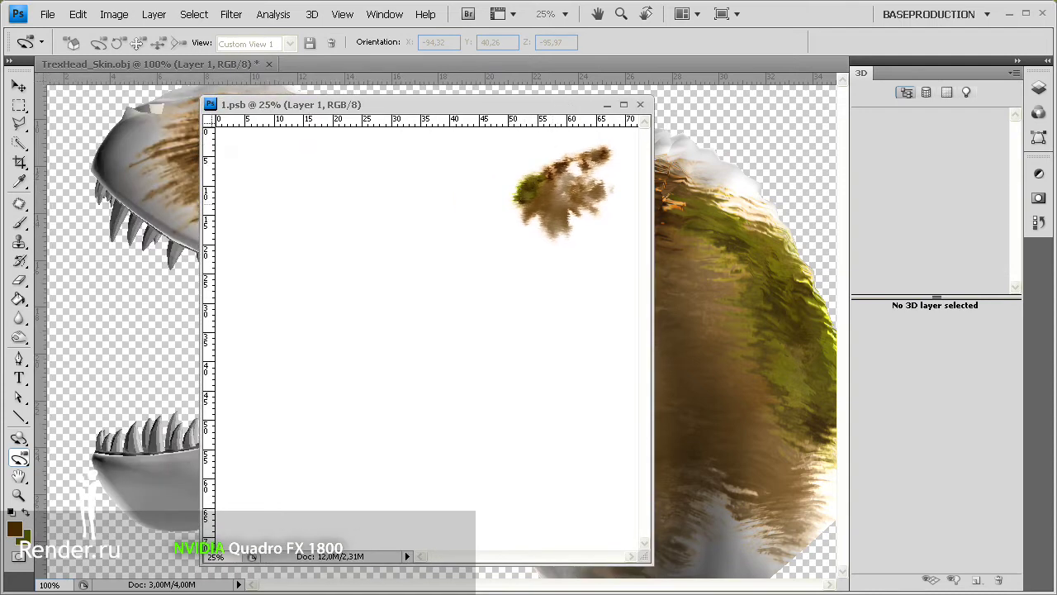
click(113, 16)
mouse_move(133, 55)
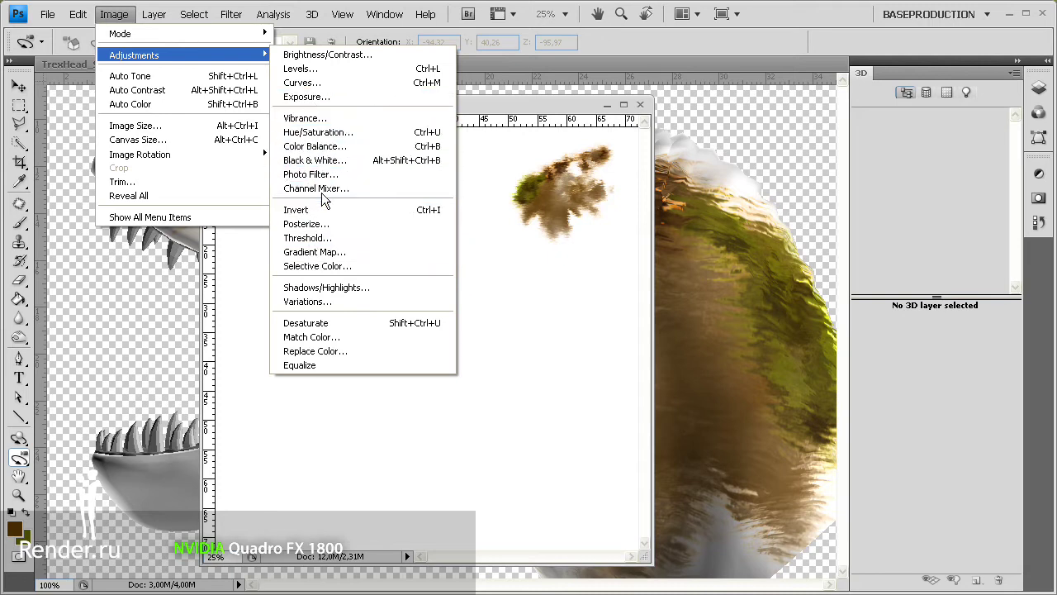
click(326, 323)
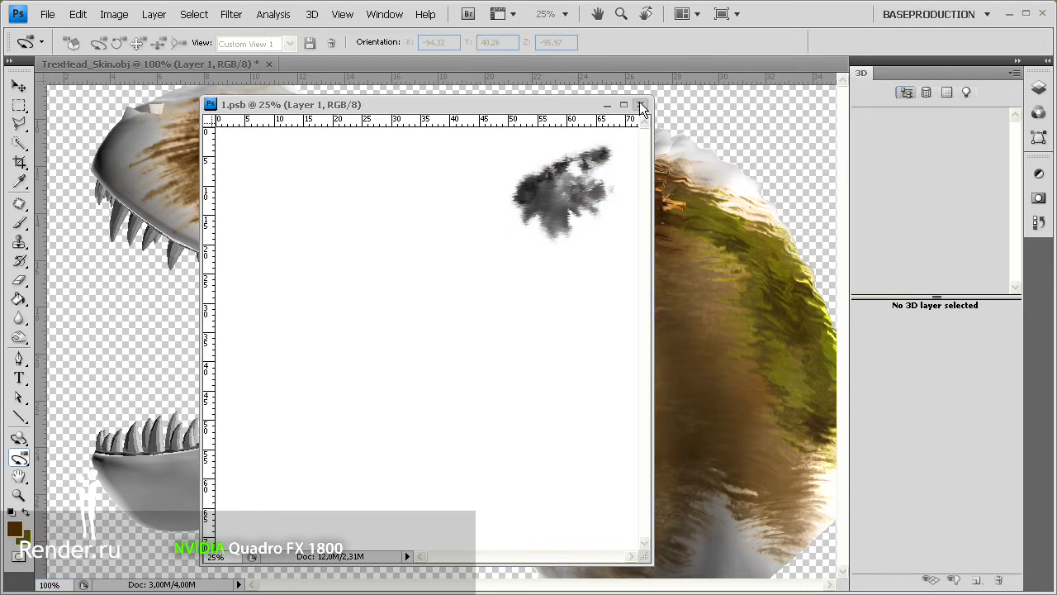
click(640, 105)
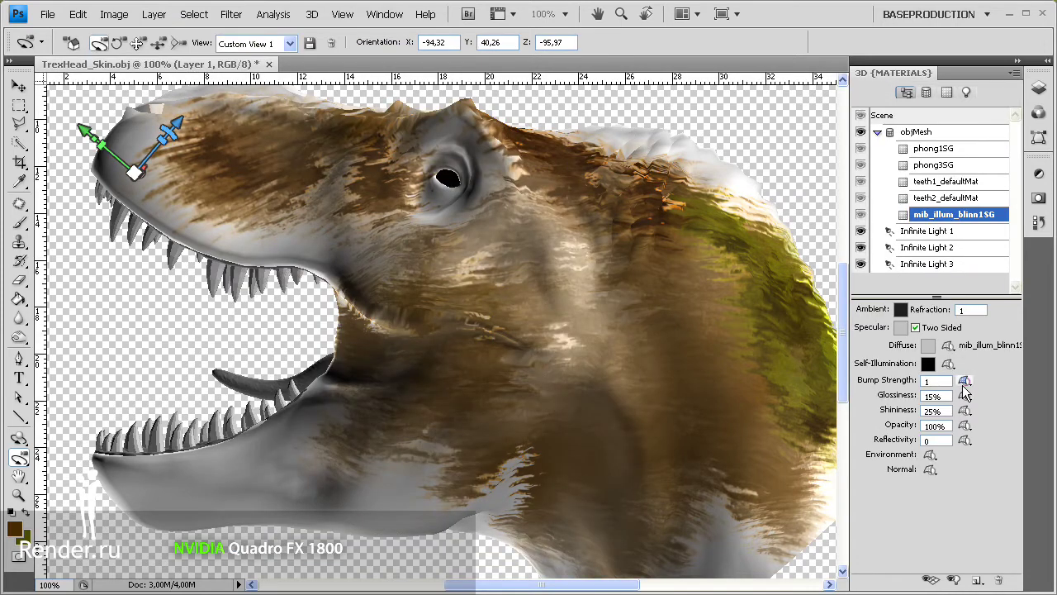
Step: Load 1.psb as the bump texture and rotate the head to inspect the relief
click(964, 381)
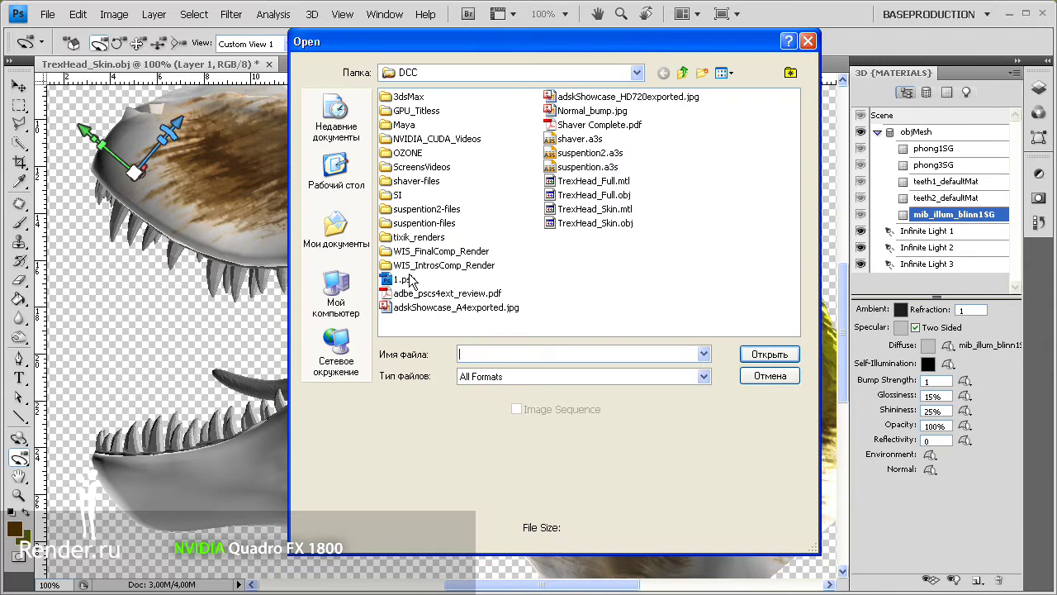
click(410, 281)
click(750, 357)
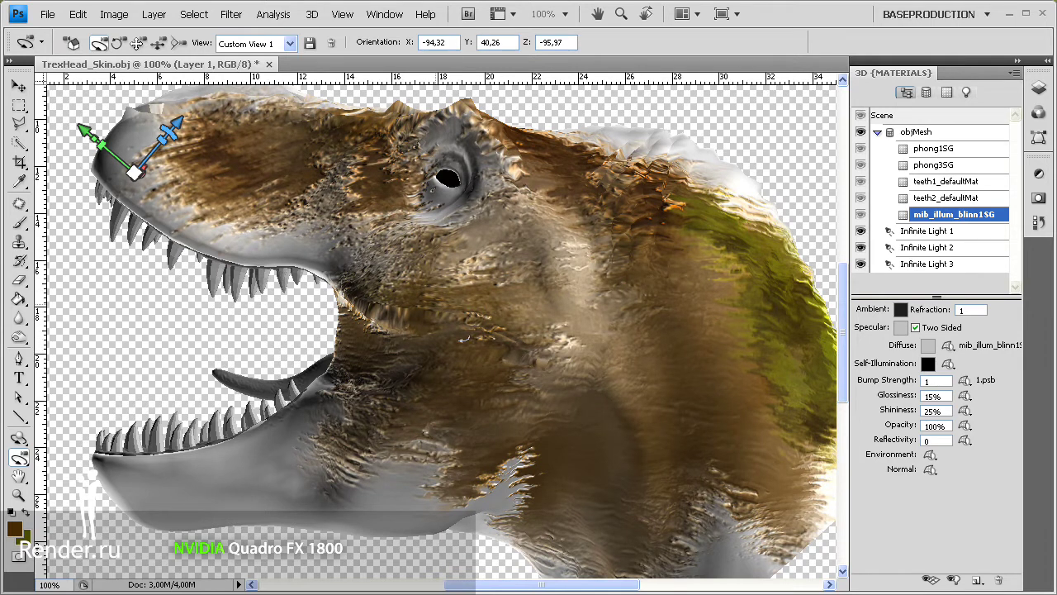
drag(464, 339, 696, 371)
drag(413, 330, 537, 331)
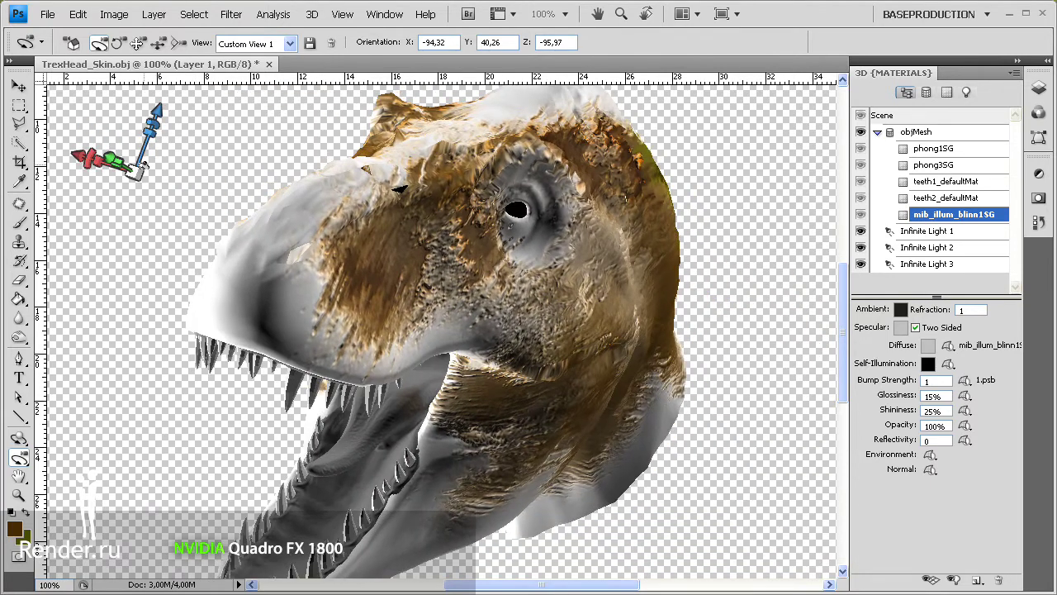
mouse_move(144, 164)
mouse_down()
mouse_move(232, 134)
mouse_move(223, 117)
mouse_move(757, 422)
mouse_move(767, 439)
mouse_move(774, 366)
mouse_move(460, 141)
mouse_move(191, 178)
mouse_move(415, 187)
mouse_up()
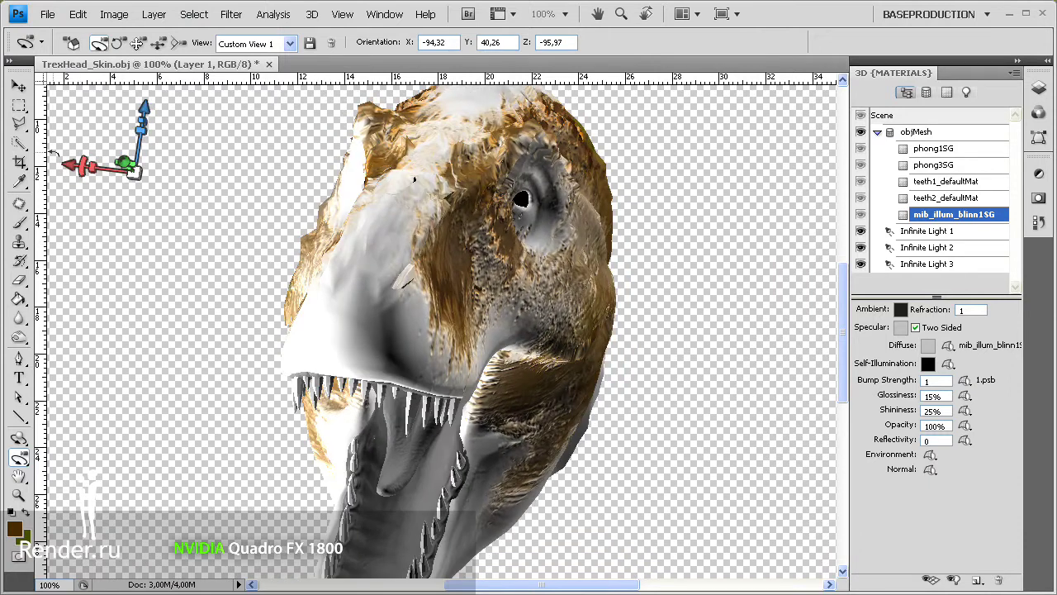
Step: Brush Multiply paint over the snout, cheek, jaw and brow, then rotate the model
key(b)
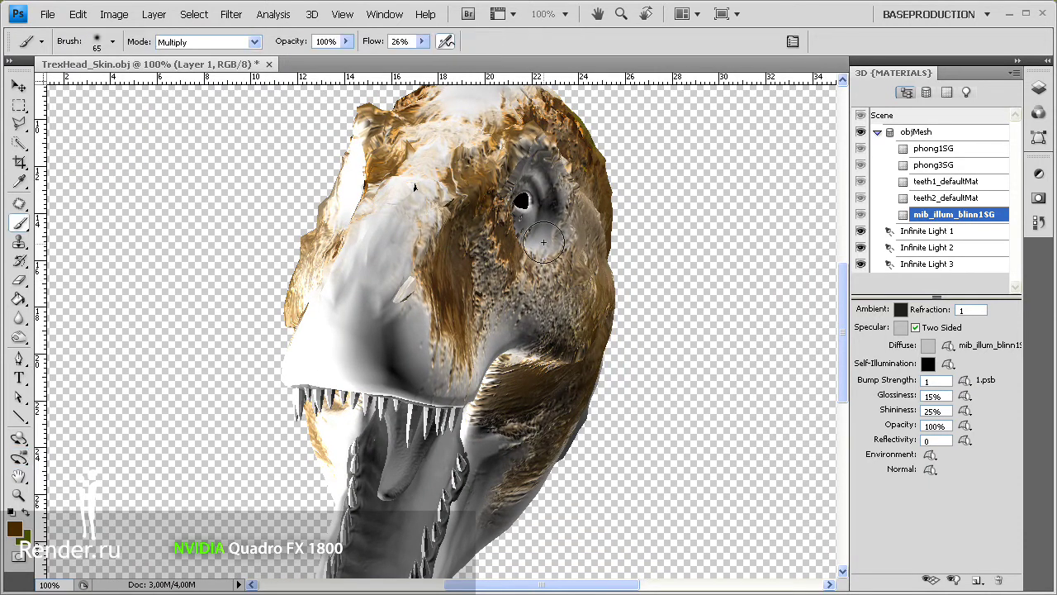
mouse_move(417, 304)
mouse_down()
mouse_move(394, 243)
mouse_move(424, 184)
mouse_move(401, 192)
mouse_move(413, 339)
mouse_move(388, 231)
mouse_move(446, 165)
mouse_move(432, 204)
mouse_move(496, 116)
mouse_move(384, 165)
mouse_move(512, 314)
mouse_move(458, 366)
mouse_move(484, 251)
mouse_up()
mouse_move(561, 296)
mouse_down()
mouse_move(570, 322)
mouse_move(435, 353)
mouse_up()
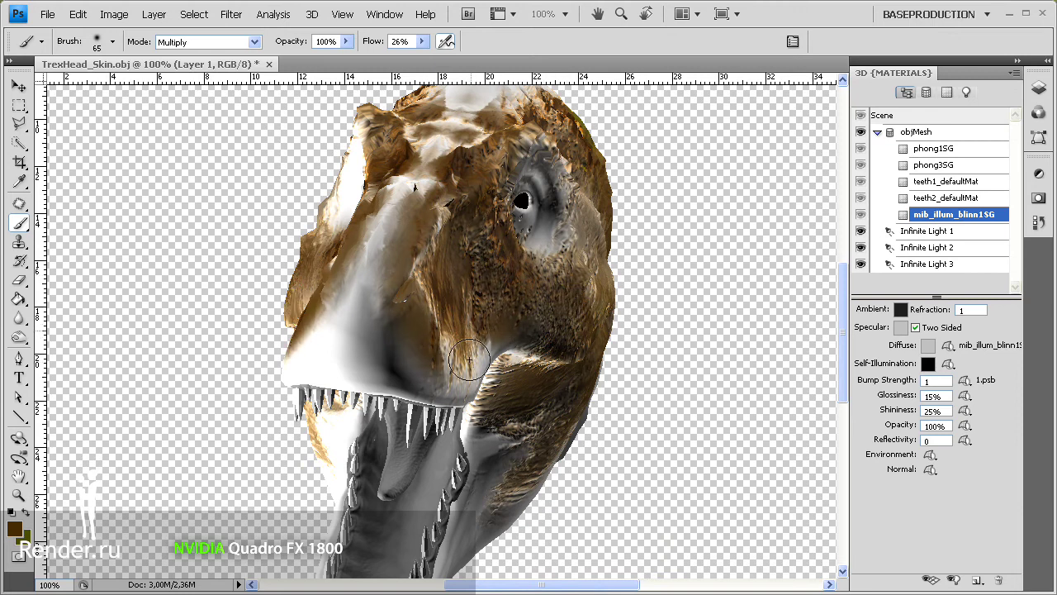
mouse_move(516, 385)
mouse_down()
mouse_move(504, 463)
mouse_move(551, 314)
mouse_move(520, 166)
mouse_move(601, 240)
mouse_up()
drag(542, 121, 532, 111)
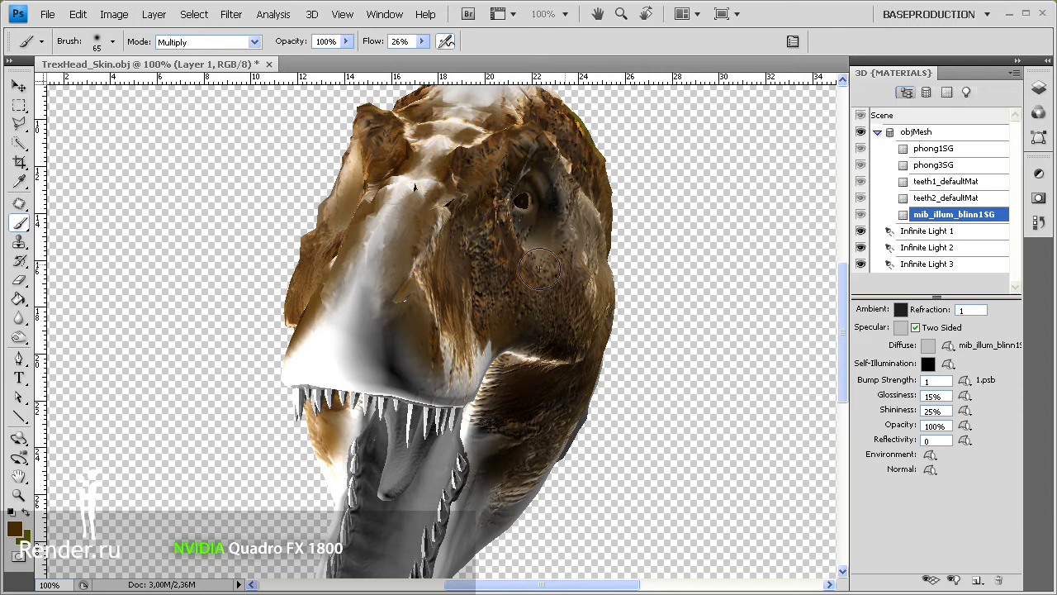
key(k)
mouse_move(573, 278)
mouse_down()
mouse_move(707, 229)
mouse_move(758, 277)
mouse_move(618, 77)
mouse_move(813, 376)
mouse_up()
Step: Rotate the head with the 3D Rotate tool so its open jaw faces the viewer
mouse_move(695, 182)
mouse_down()
mouse_move(445, 245)
mouse_move(463, 210)
mouse_up()
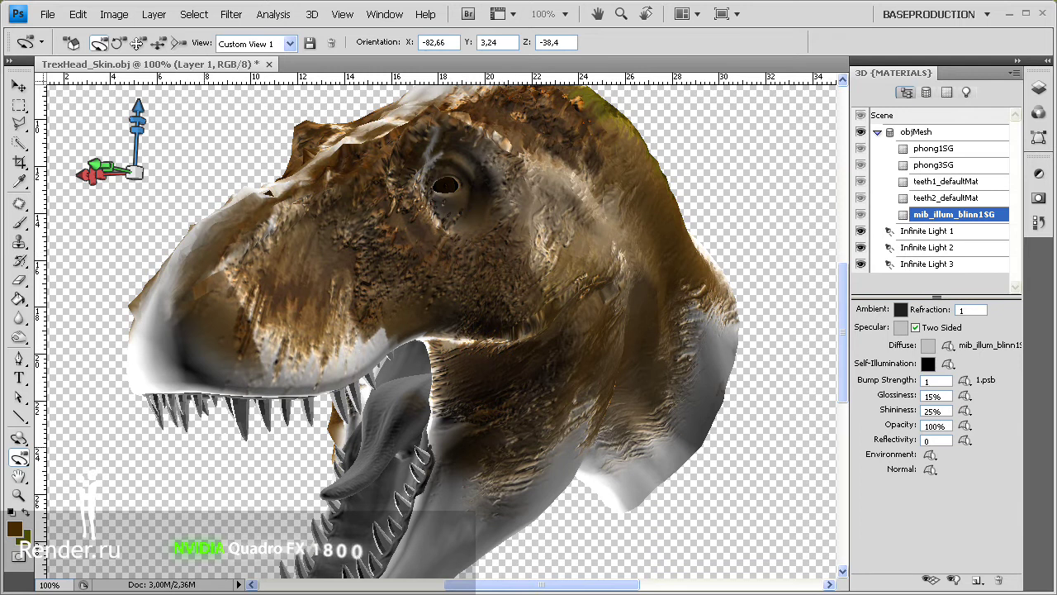